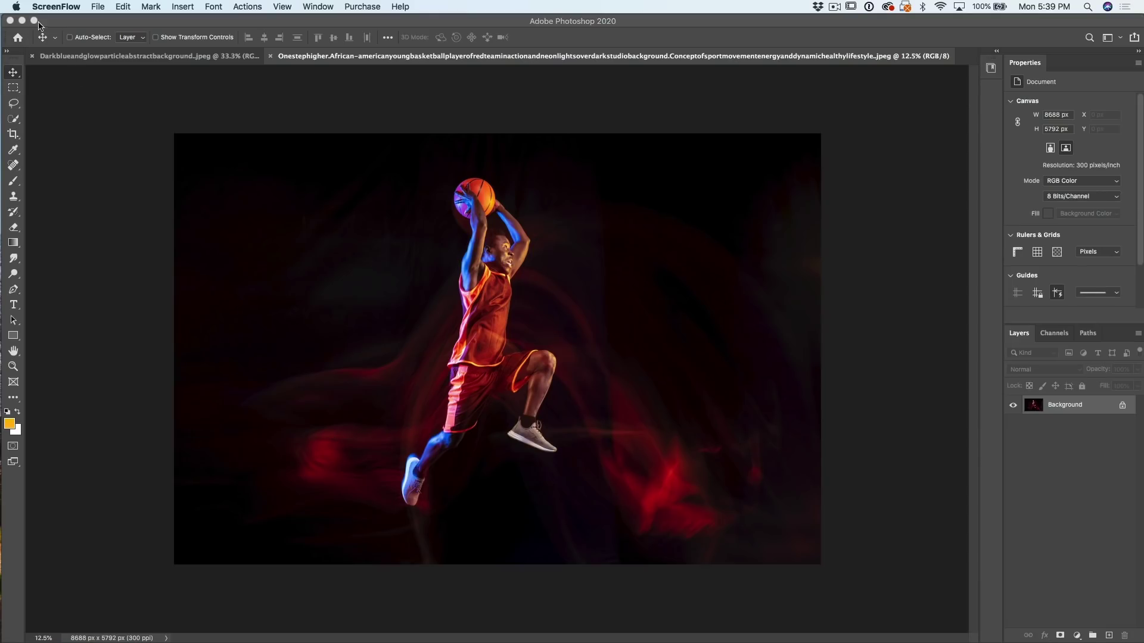
# - Compare the blue particle background document with the basketball player photo
pyautogui.click(182, 61)
pyautogui.click(181, 58)
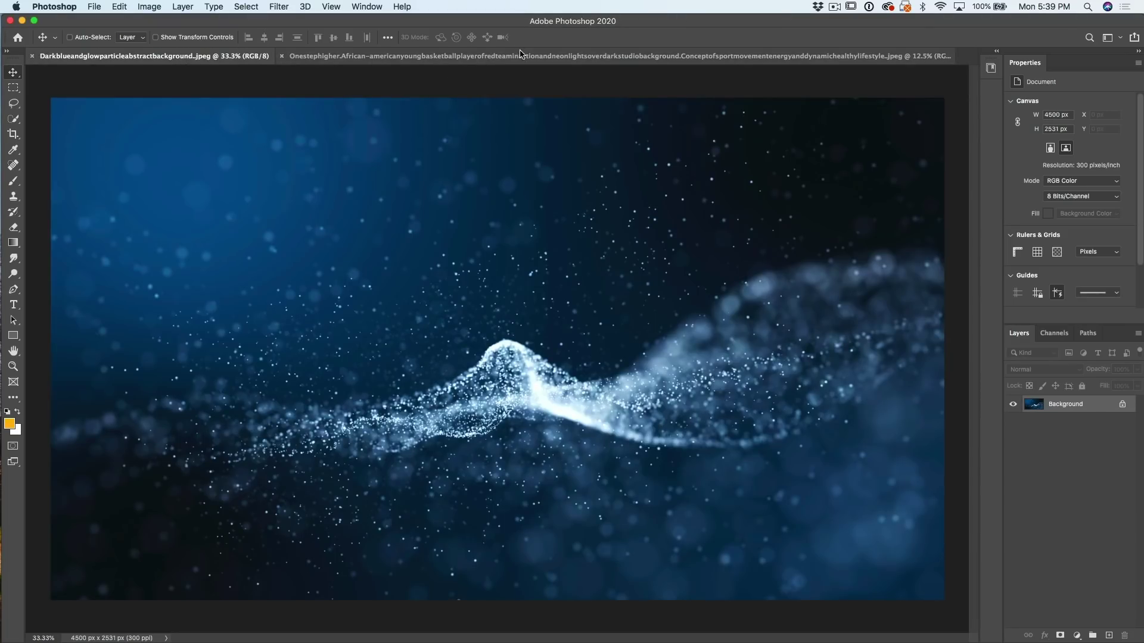
pyautogui.click(520, 55)
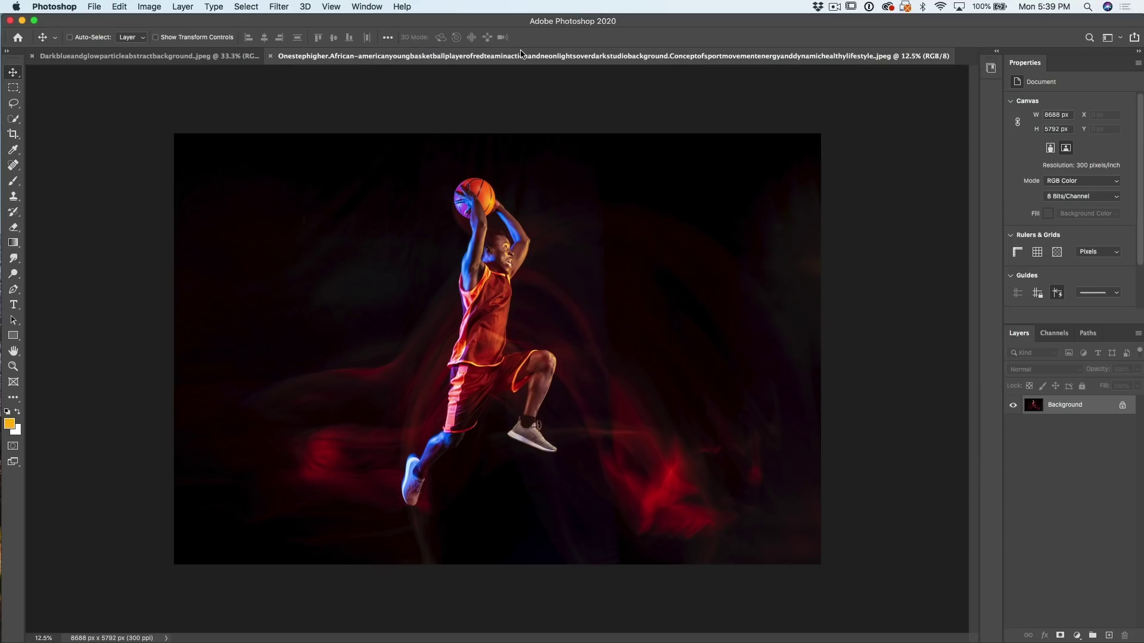
pyautogui.click(198, 57)
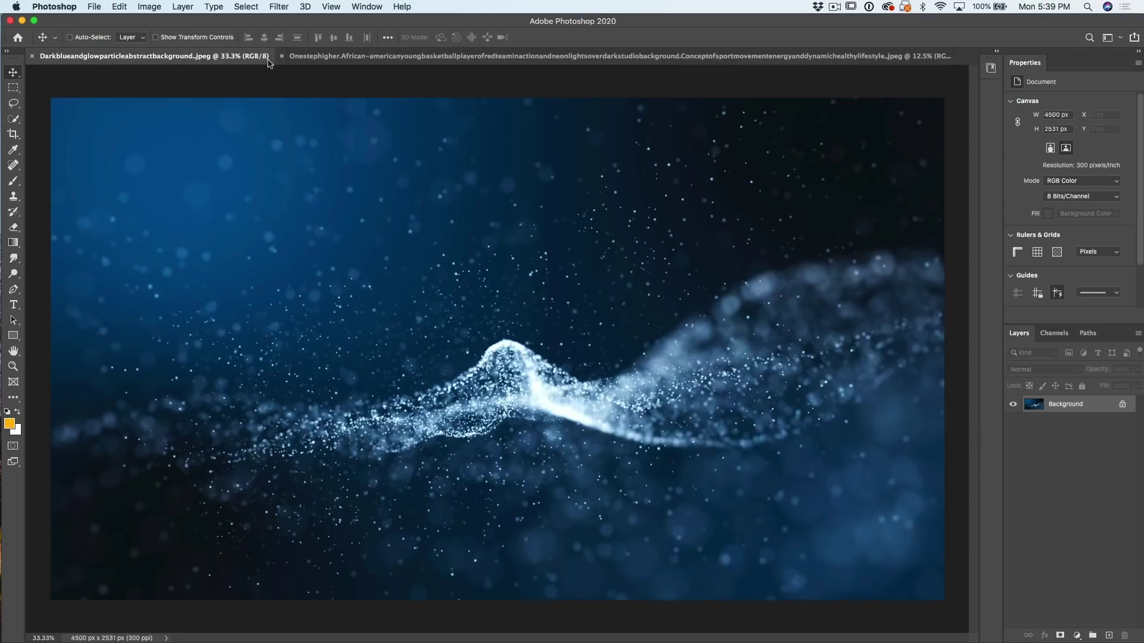
pyautogui.click(392, 57)
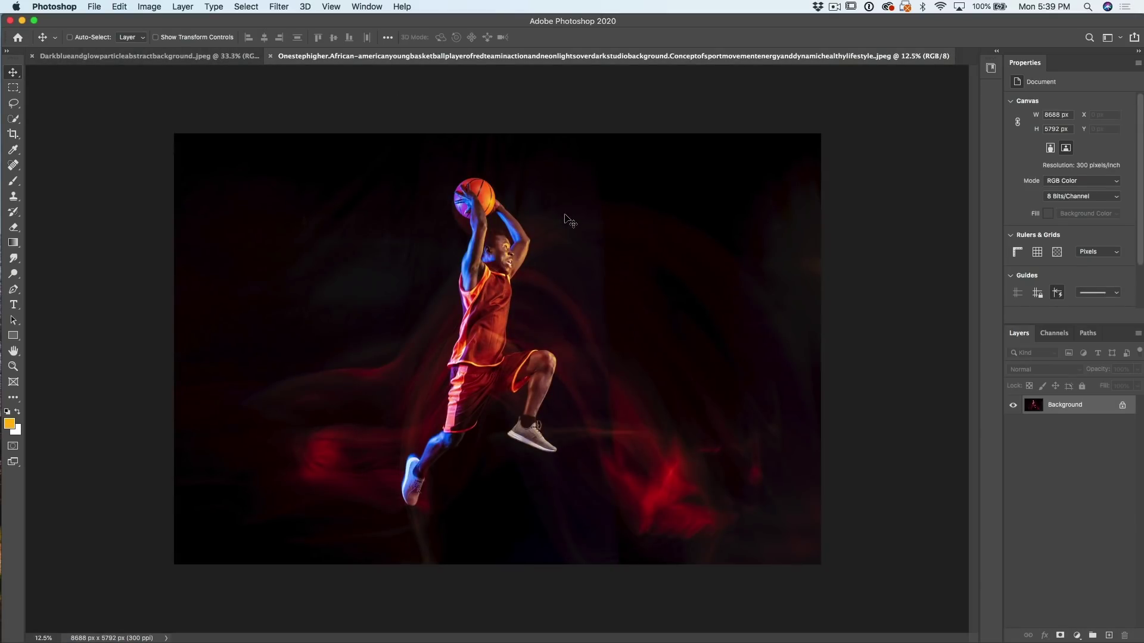
# - Drag the player photo into the particle document as Layer 1, then toggle its visibility to check
pyautogui.moveTo(563, 214); pyautogui.dragTo(212, 58)
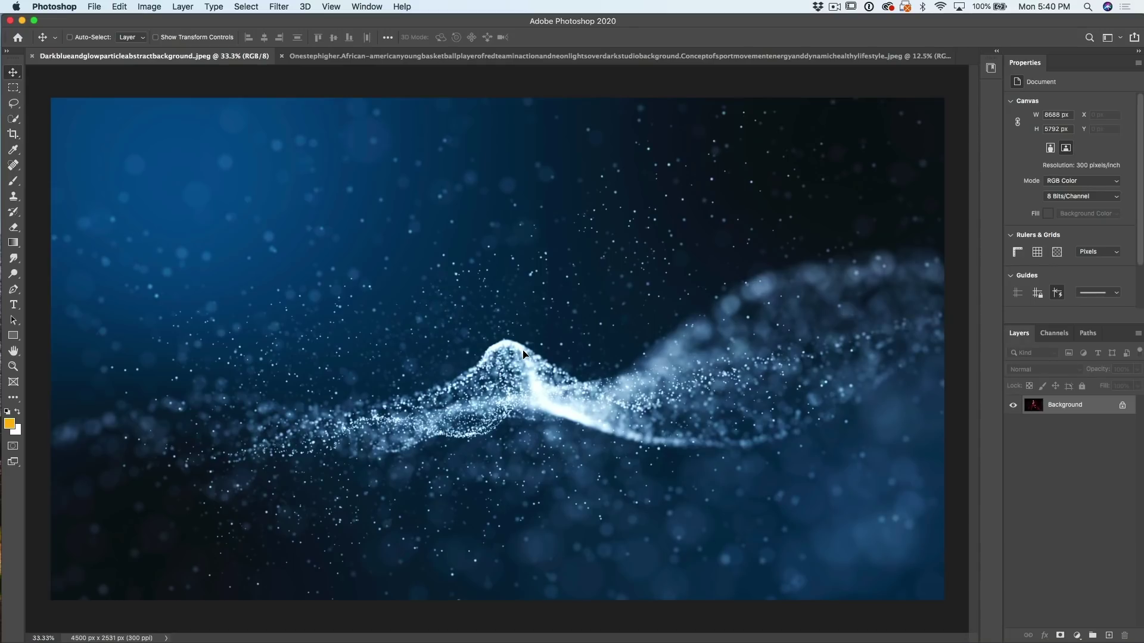
pyautogui.moveTo(523, 353); pyautogui.dragTo(528, 358)
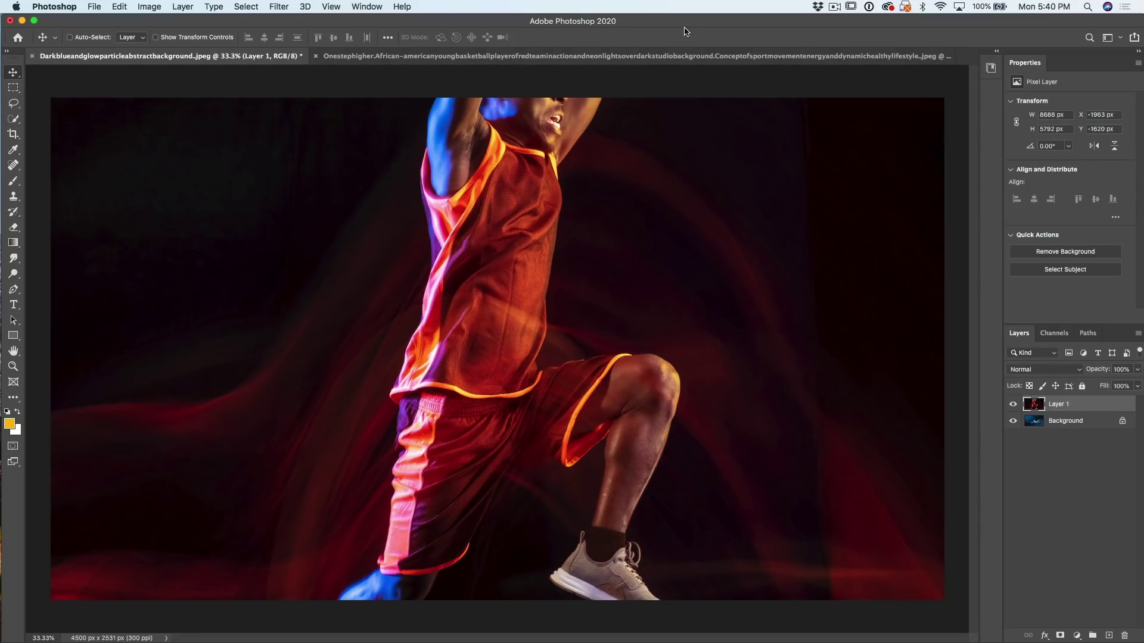
pyautogui.click(685, 55)
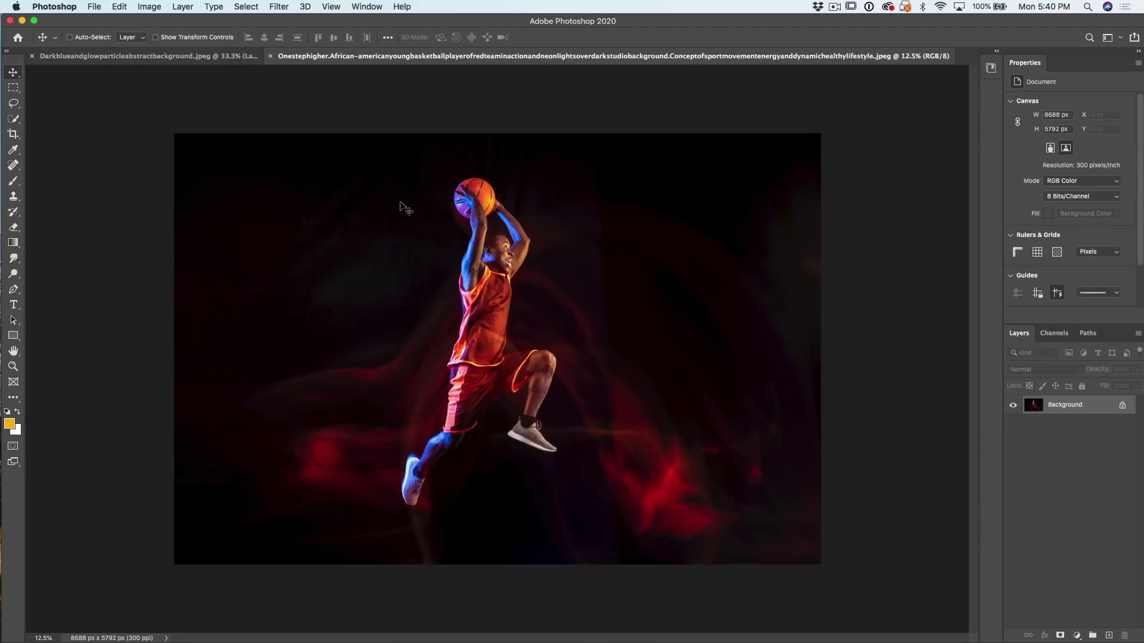
pyautogui.moveTo(224, 103); pyautogui.dragTo(290, 151)
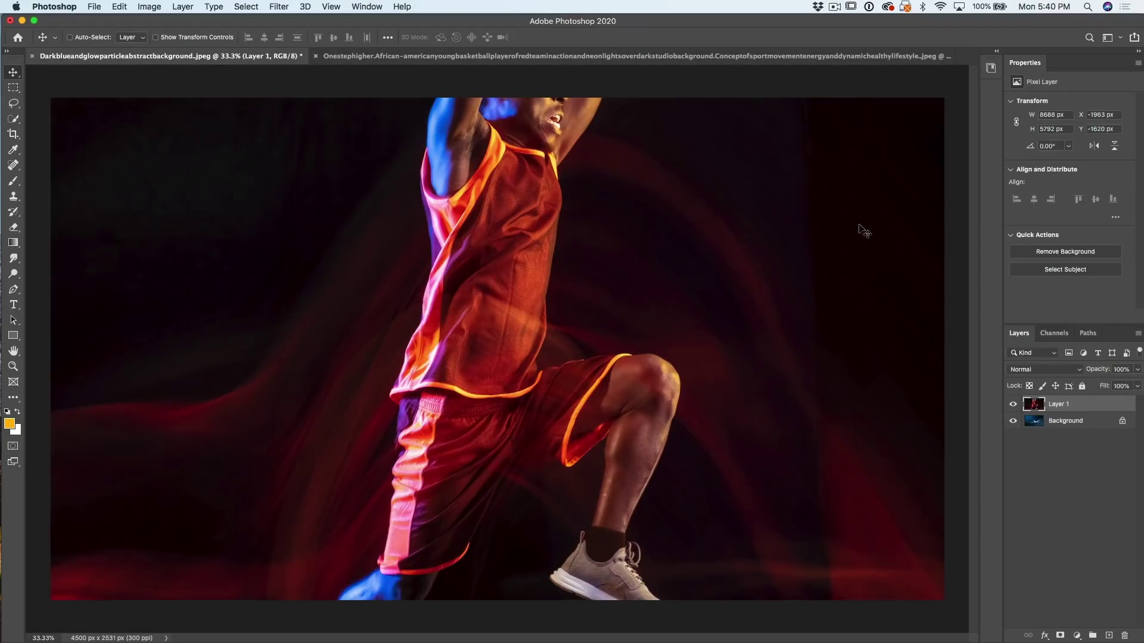
pyautogui.click(1013, 404)
pyautogui.click(1013, 405)
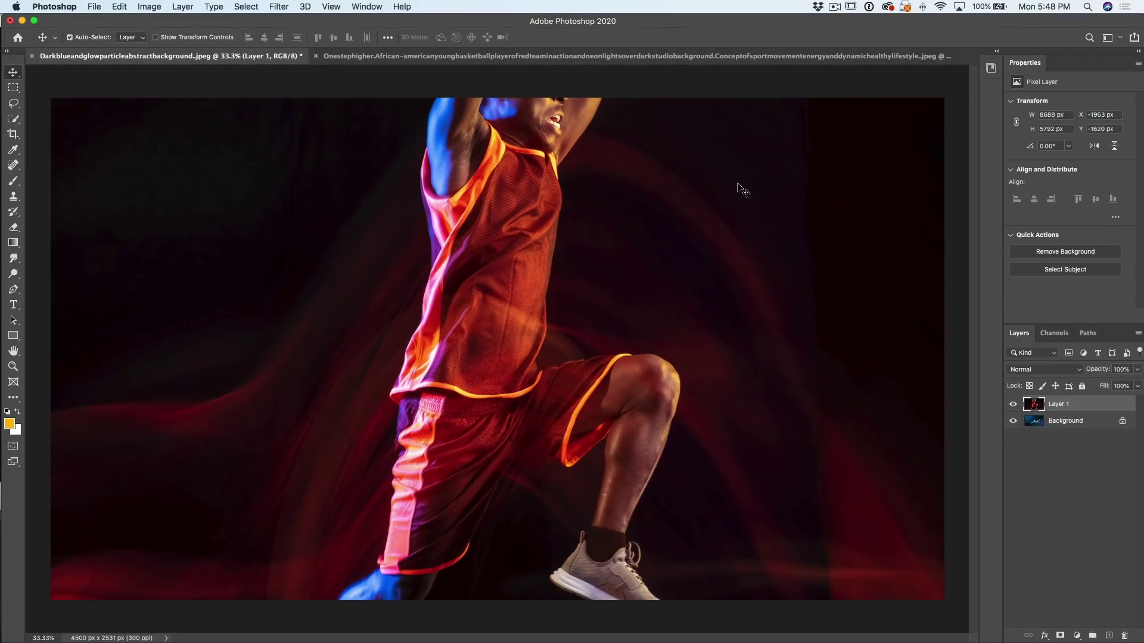
pyautogui.press('super+t')
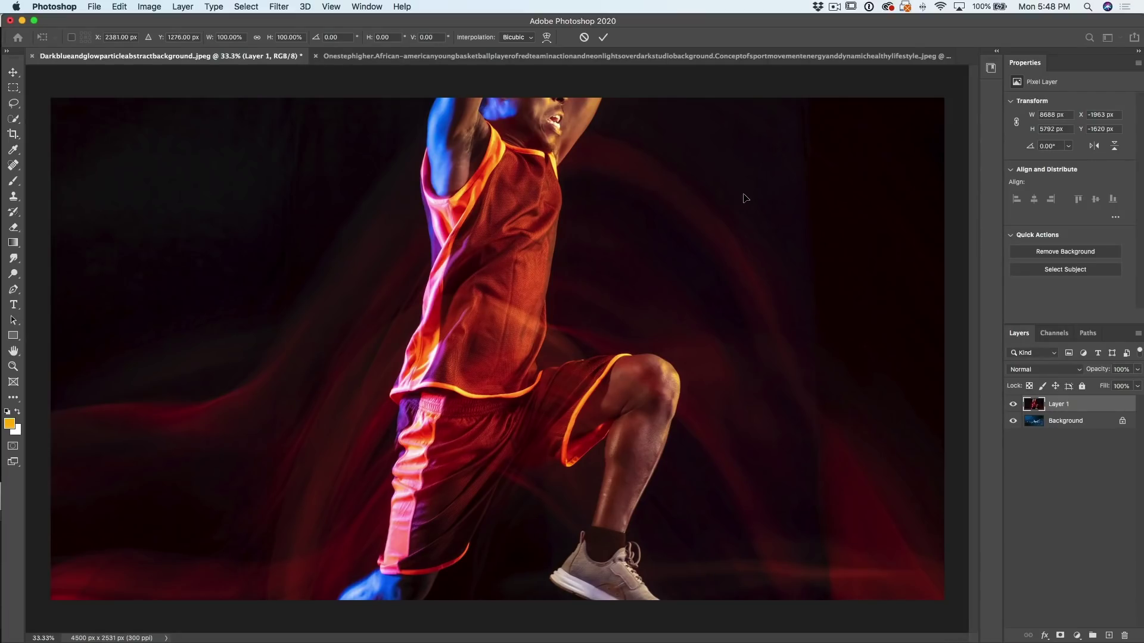
# - Free-transform the player layer, with width and height linked, down to about 50% (4402 × 2934 px)
pyautogui.press('super+0')
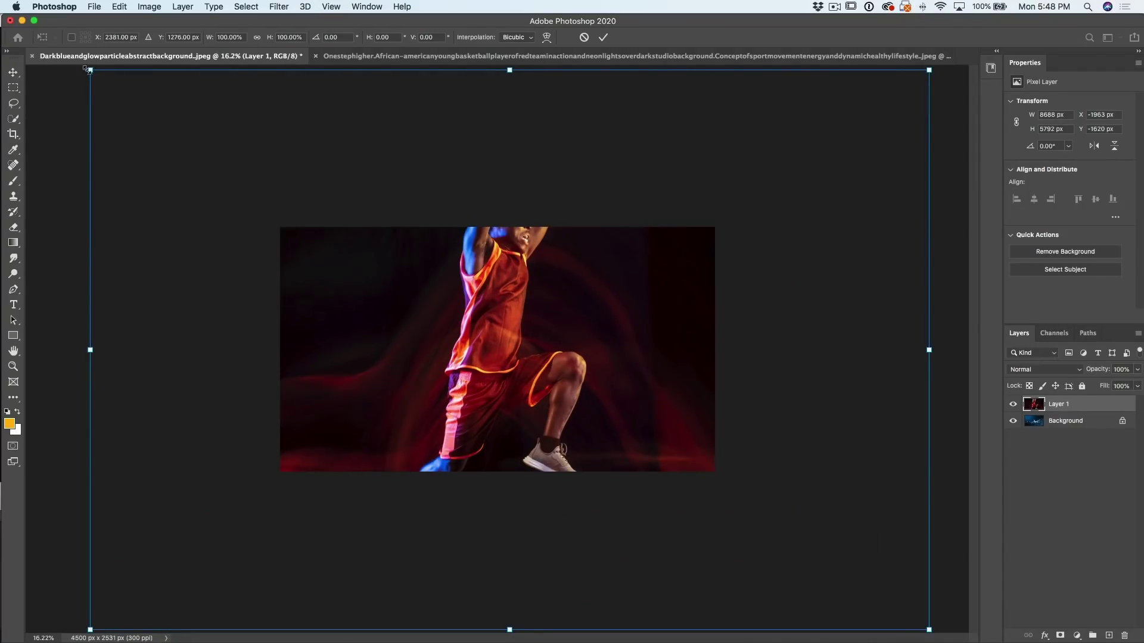
pyautogui.moveTo(89, 70); pyautogui.dragTo(139, 138)
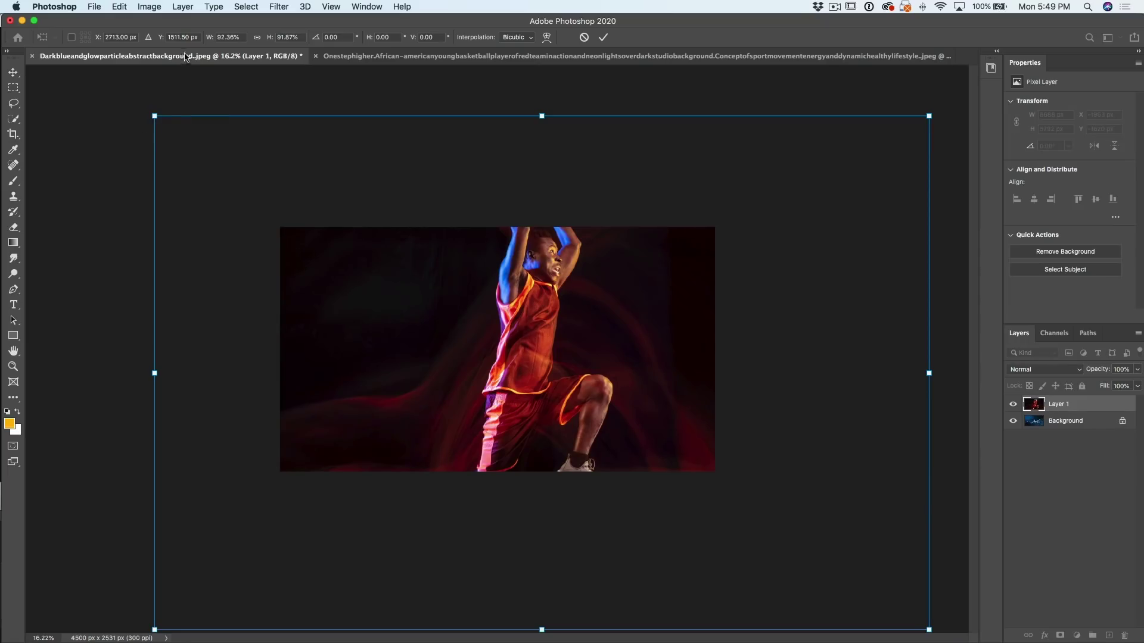
pyautogui.click(257, 38)
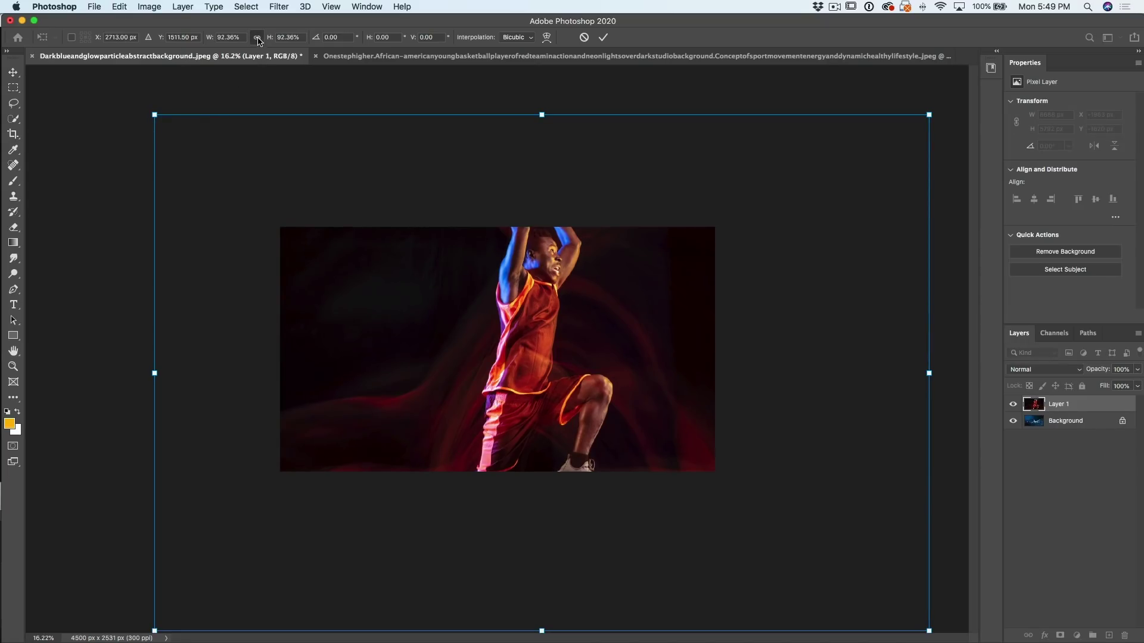
pyautogui.moveTo(154, 114)
pyautogui.mouseDown()
pyautogui.moveTo(464, 254)
pyautogui.moveTo(178, 140)
pyautogui.moveTo(92, 70)
pyautogui.moveTo(149, 111)
pyautogui.mouseUp()
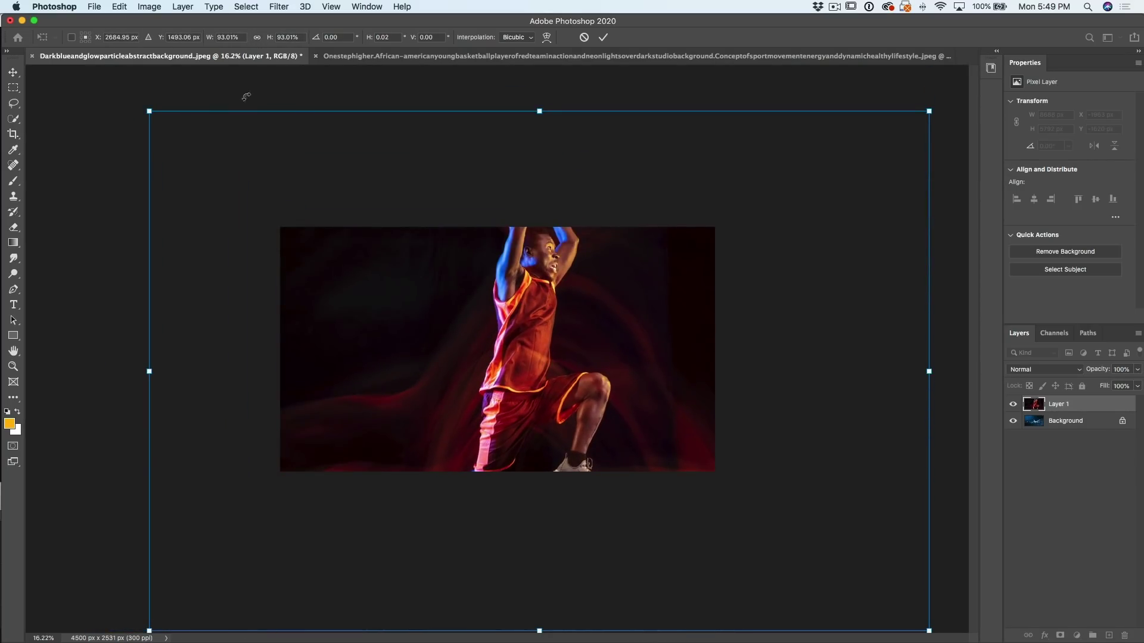
pyautogui.moveTo(148, 111); pyautogui.dragTo(136, 196)
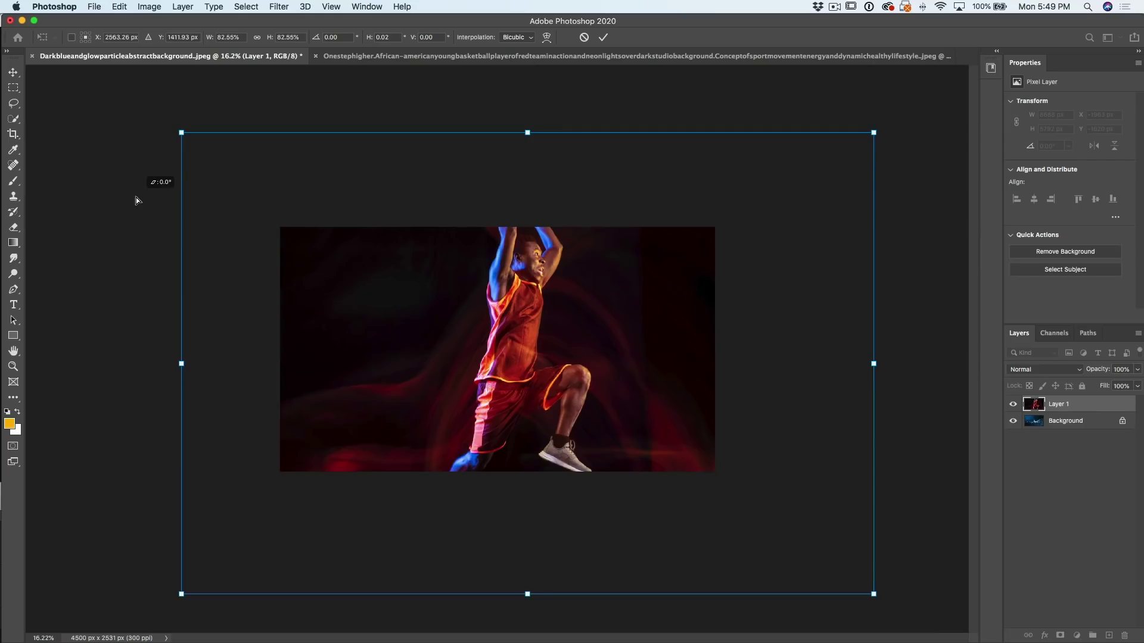
pyautogui.moveTo(136, 196); pyautogui.dragTo(282, 269)
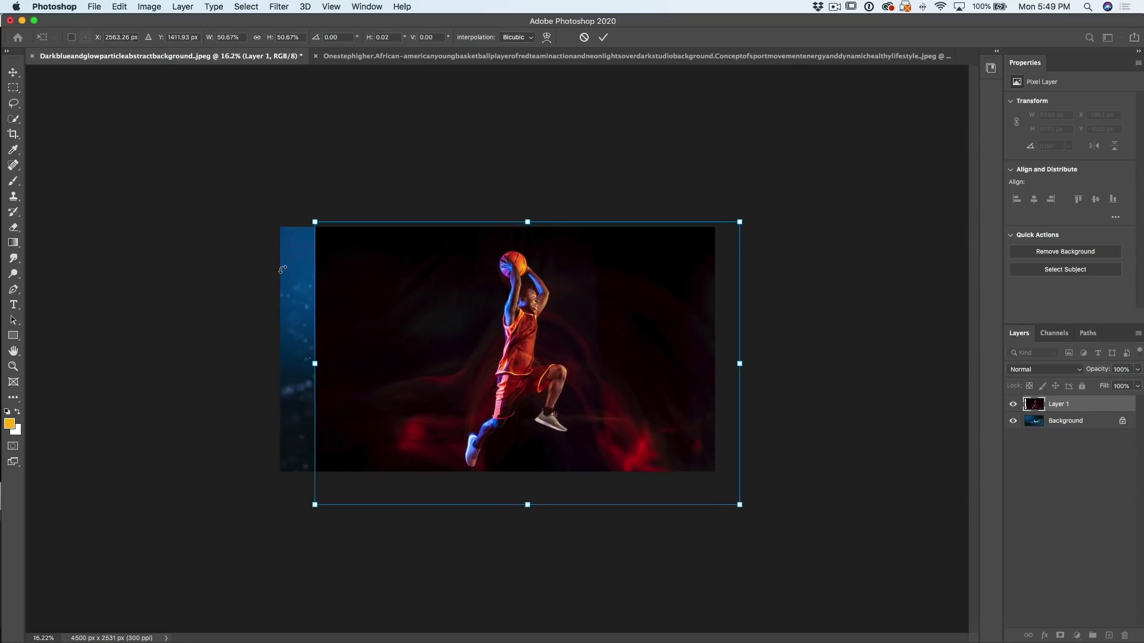
pyautogui.press('Return')
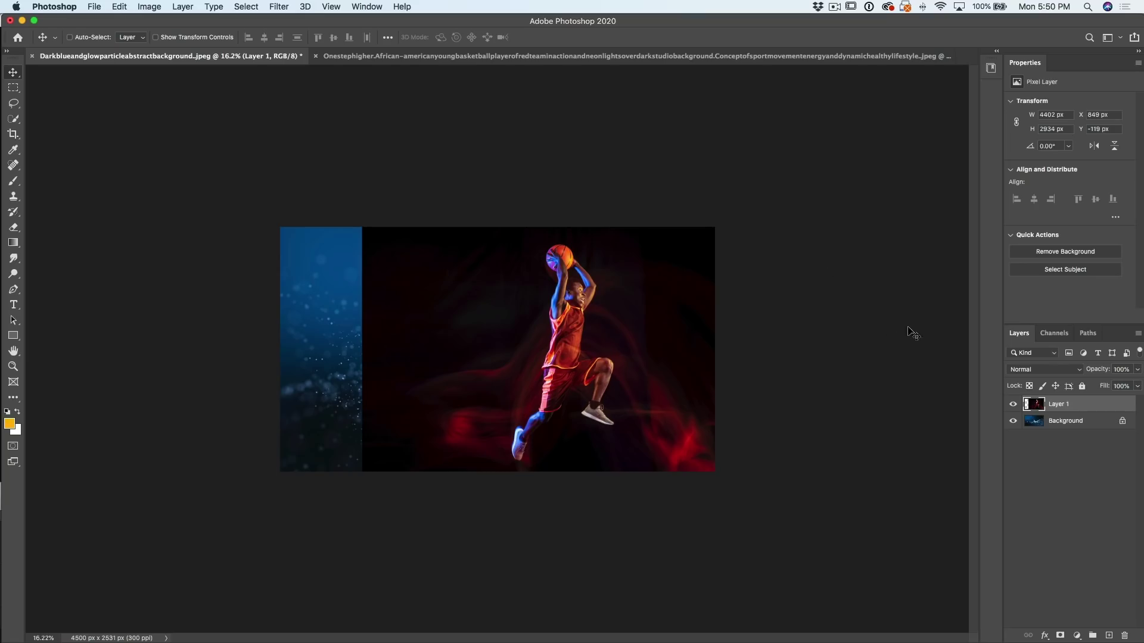
# - Set Layer 1's blend mode to Lighten so the blue particles show through
pyautogui.click(1049, 370)
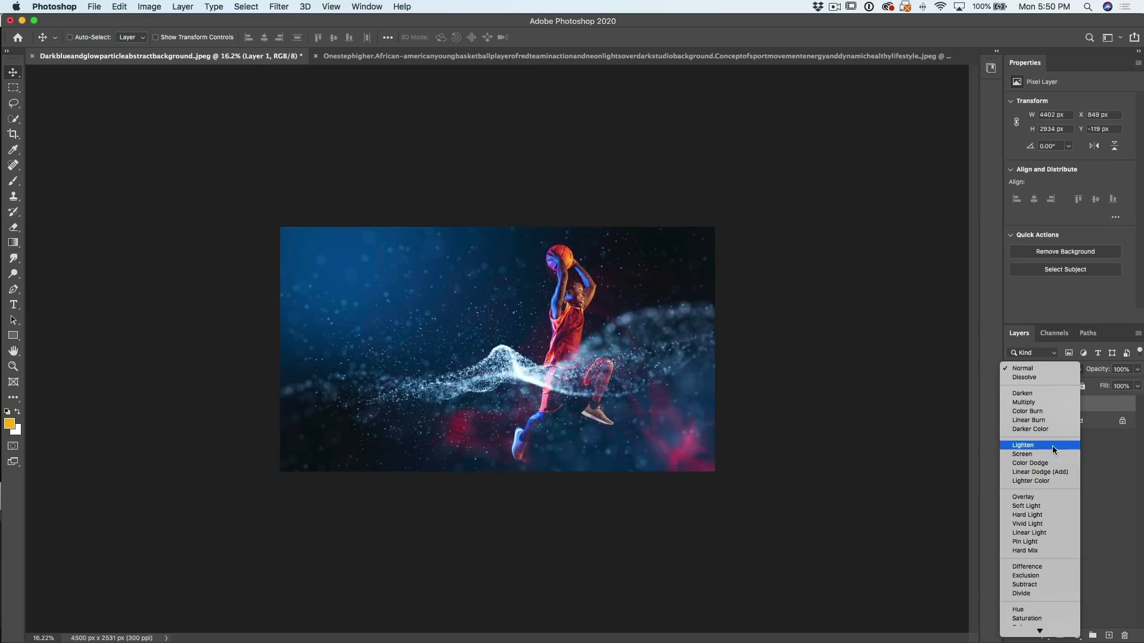
pyautogui.click(1053, 447)
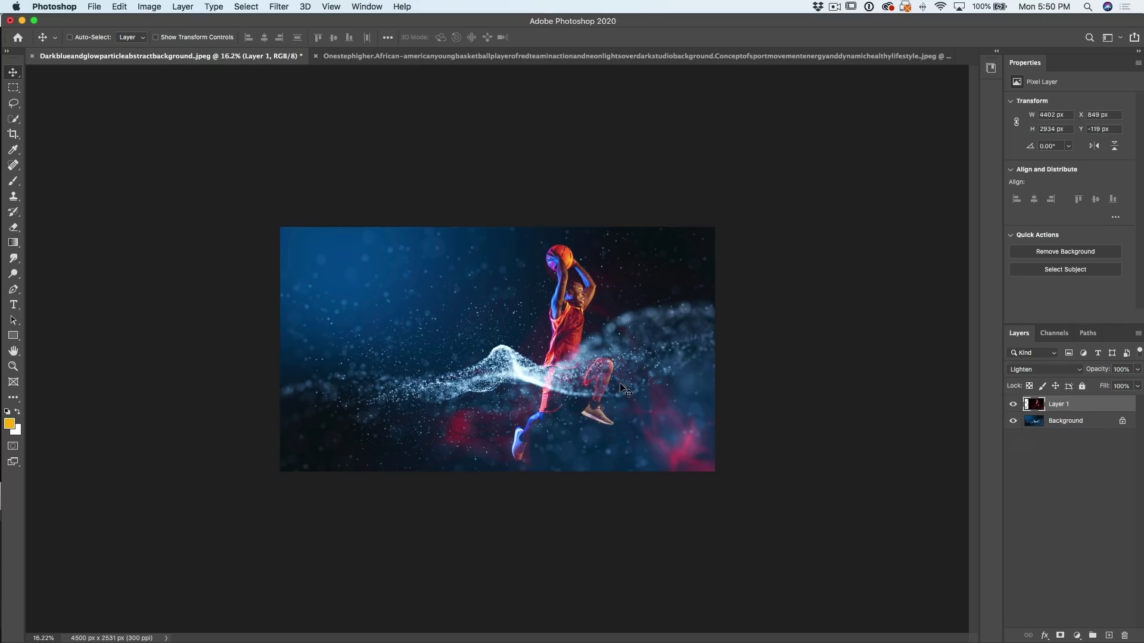
pyautogui.scroll(5, 625, 390)
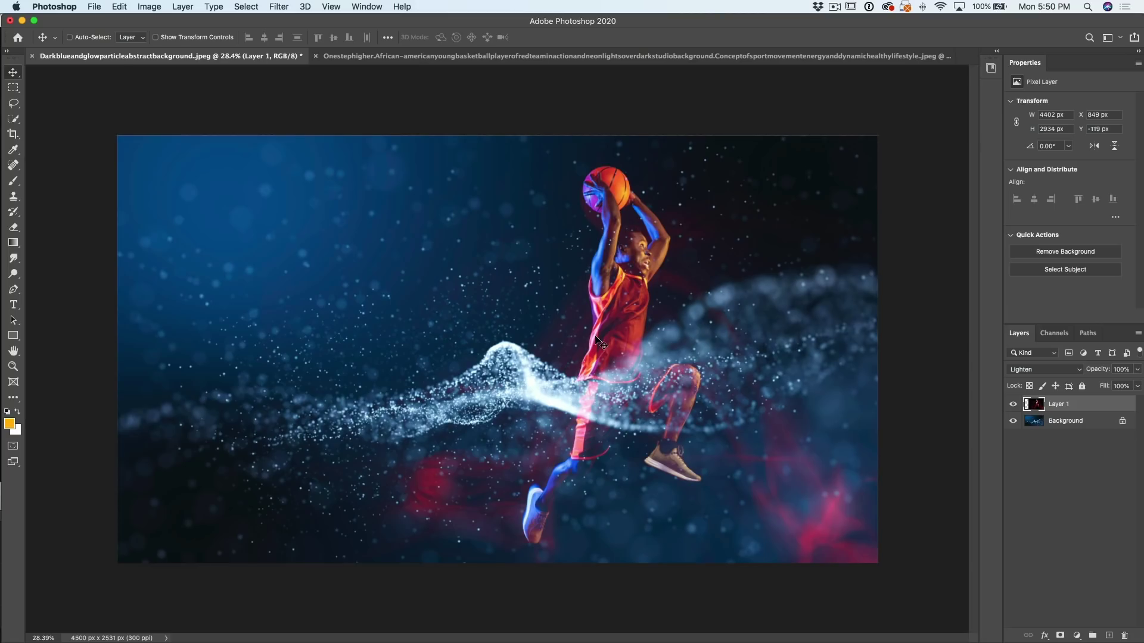
pyautogui.press('super+j')
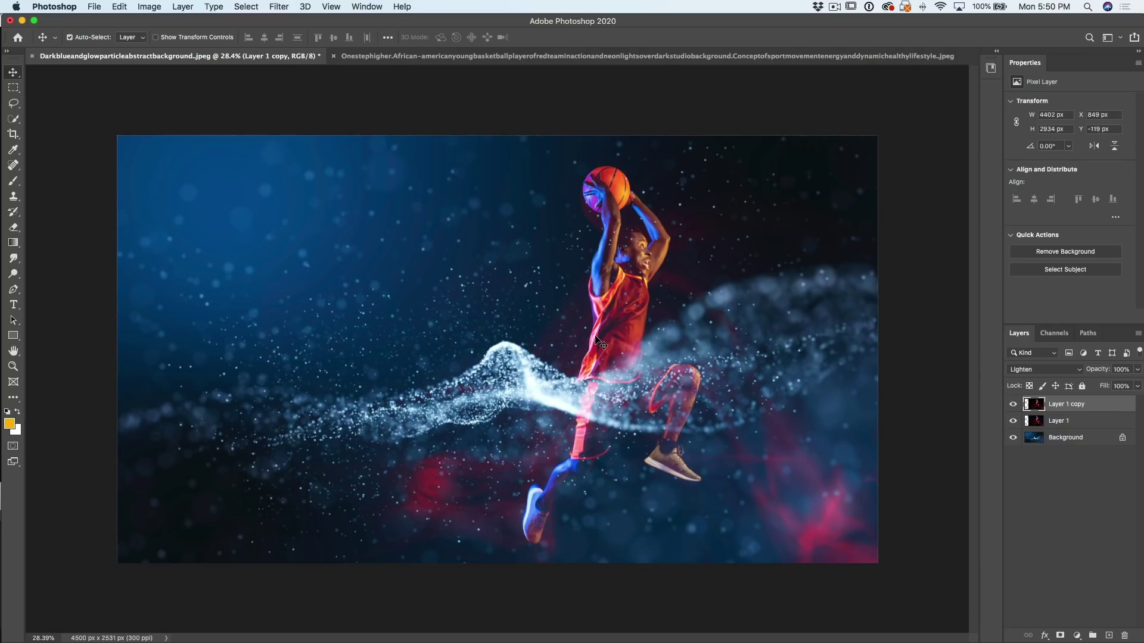
pyautogui.click(1047, 370)
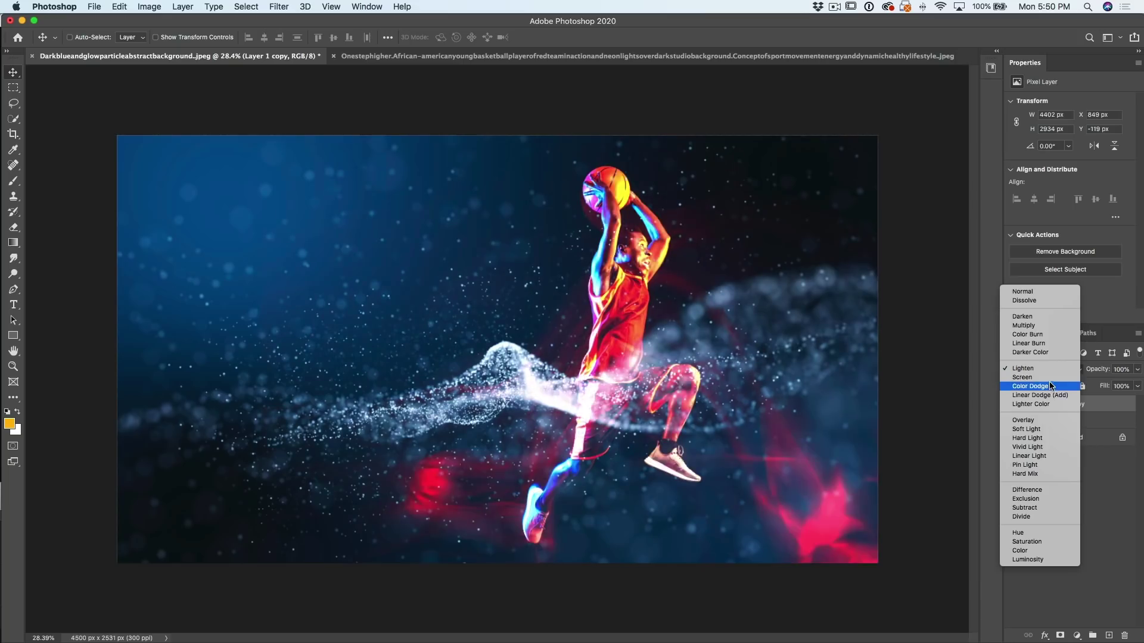
pyautogui.click(1050, 376)
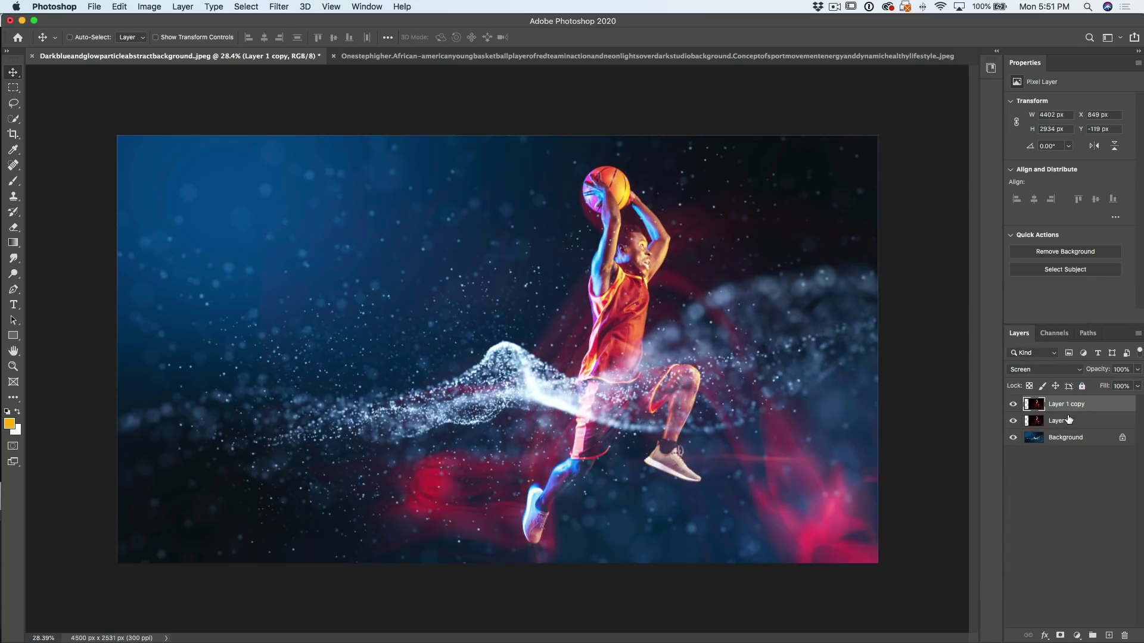
pyautogui.click(1072, 421)
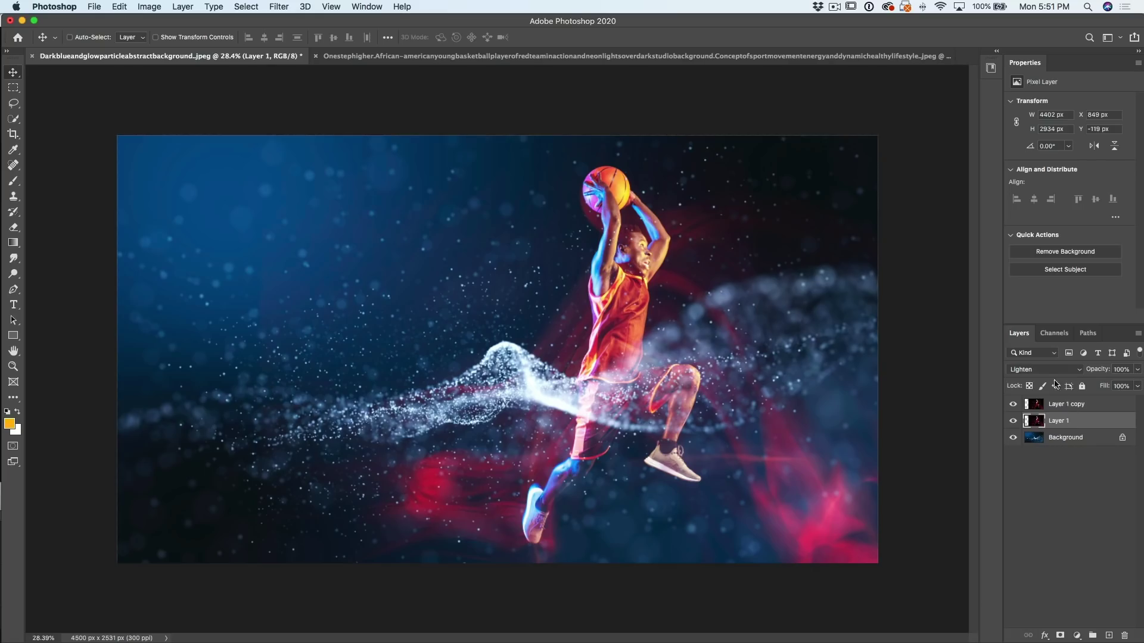
pyautogui.click(1014, 422)
pyautogui.click(1014, 422)
pyautogui.click(1013, 421)
pyautogui.click(1014, 422)
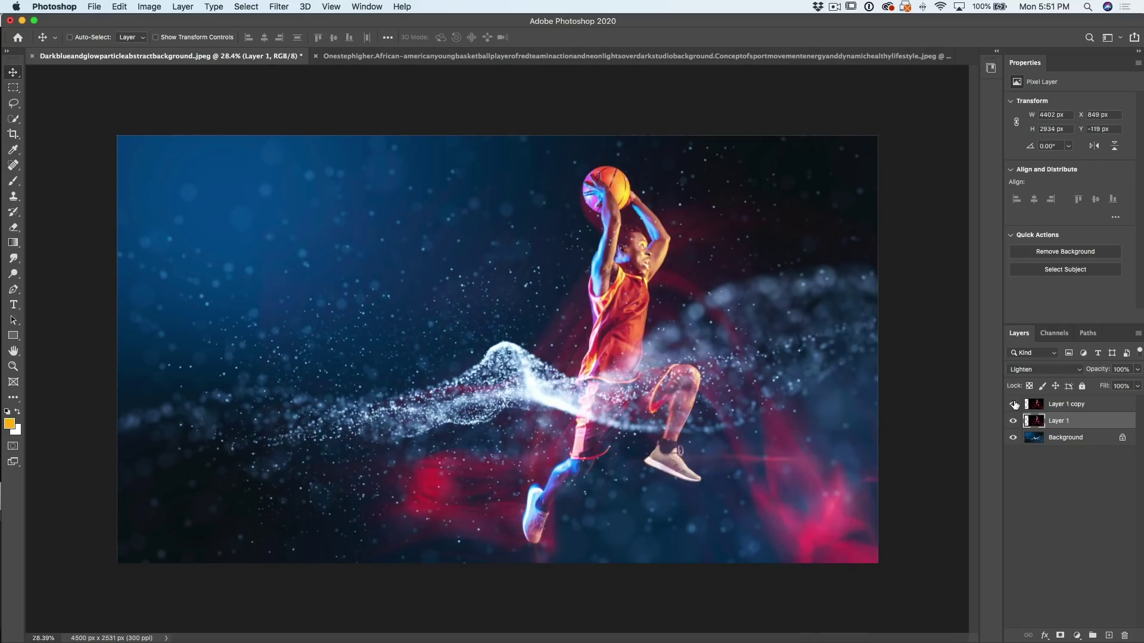
pyautogui.click(1068, 403)
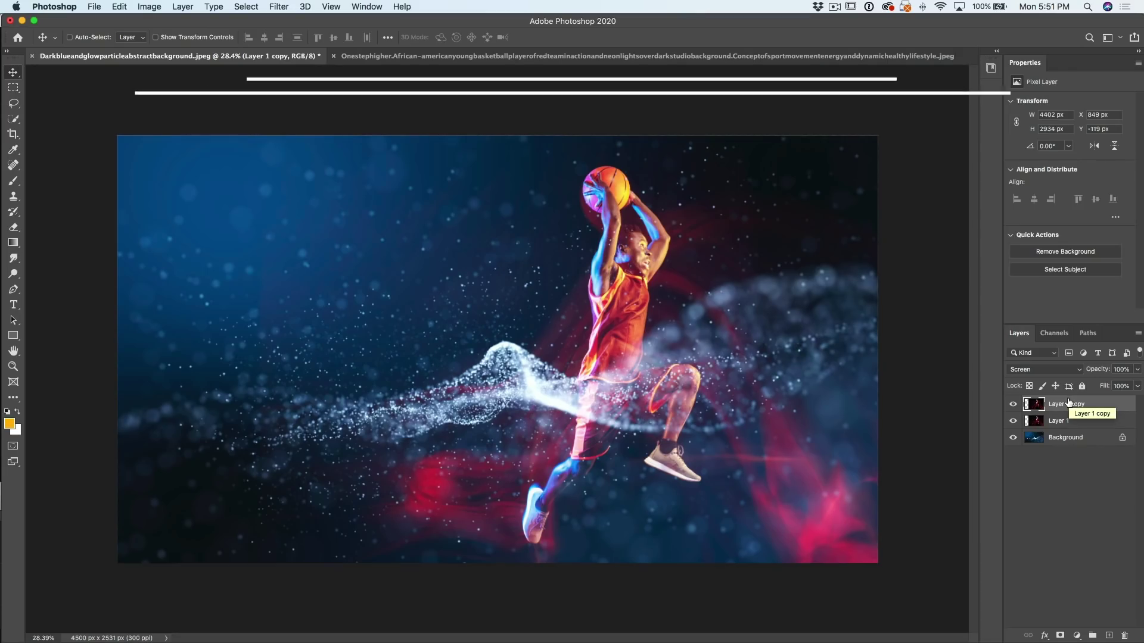
pyautogui.press('Delete')
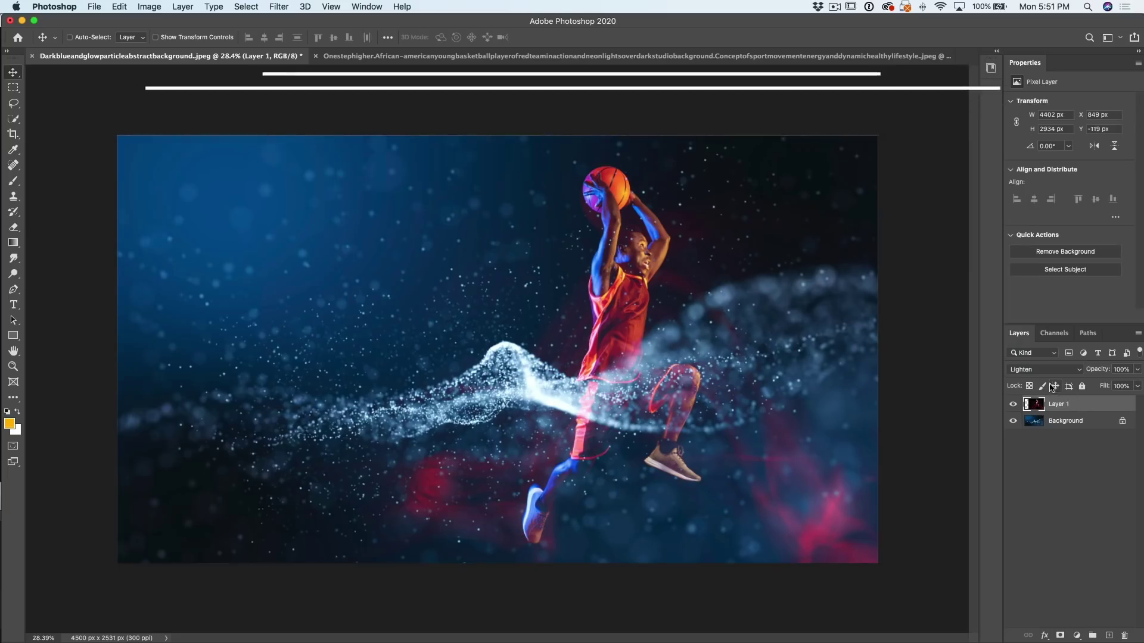
# - Return the player layer to Normal blending and add a white layer mask
pyautogui.click(1042, 368)
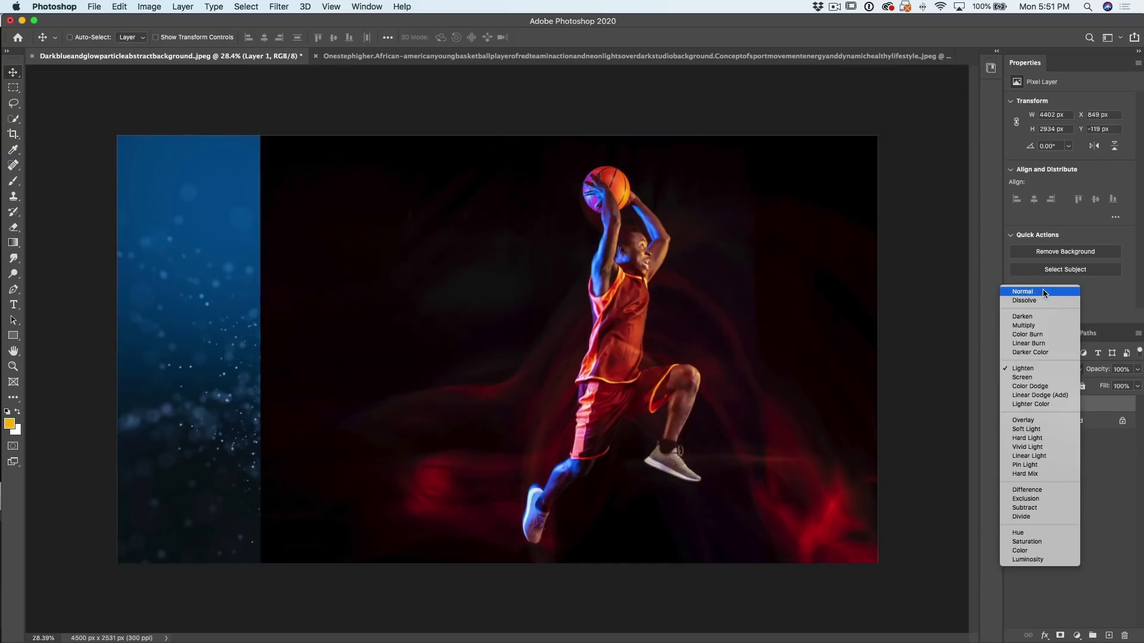
pyautogui.click(1042, 292)
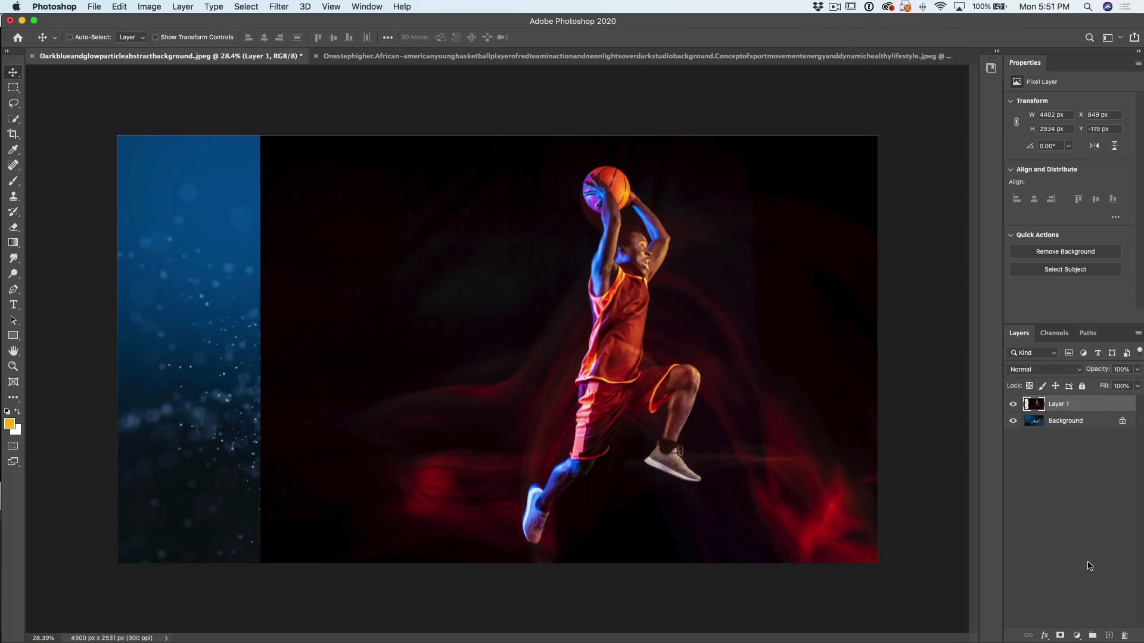
pyautogui.click(1061, 636)
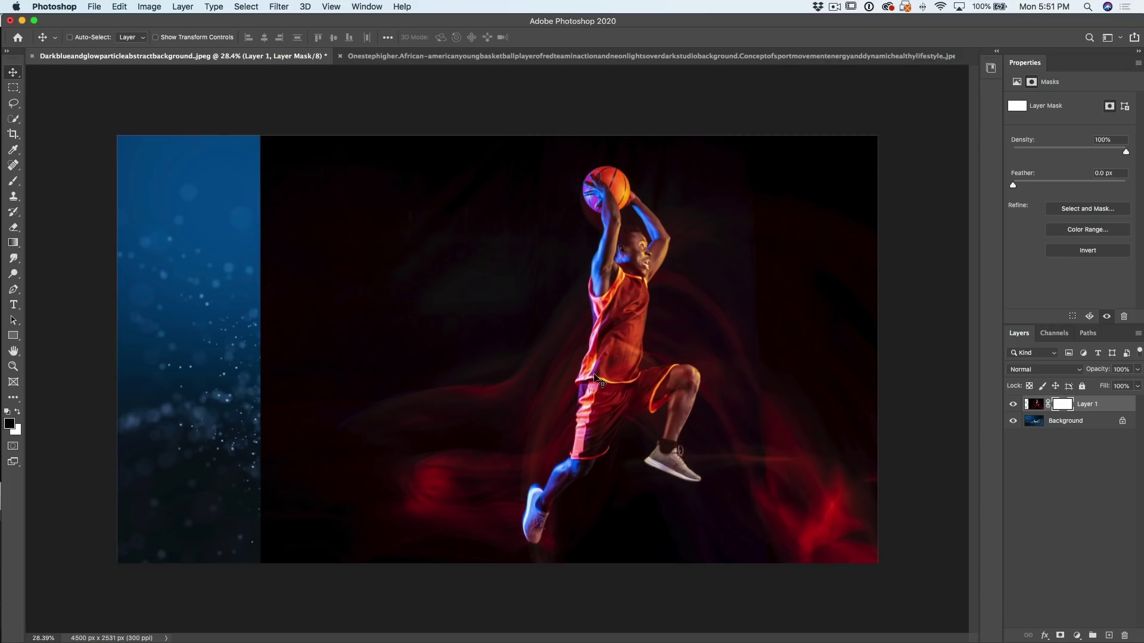
# - Move the player image right to X 1273 px, then target the mask again
pyautogui.click(1036, 407)
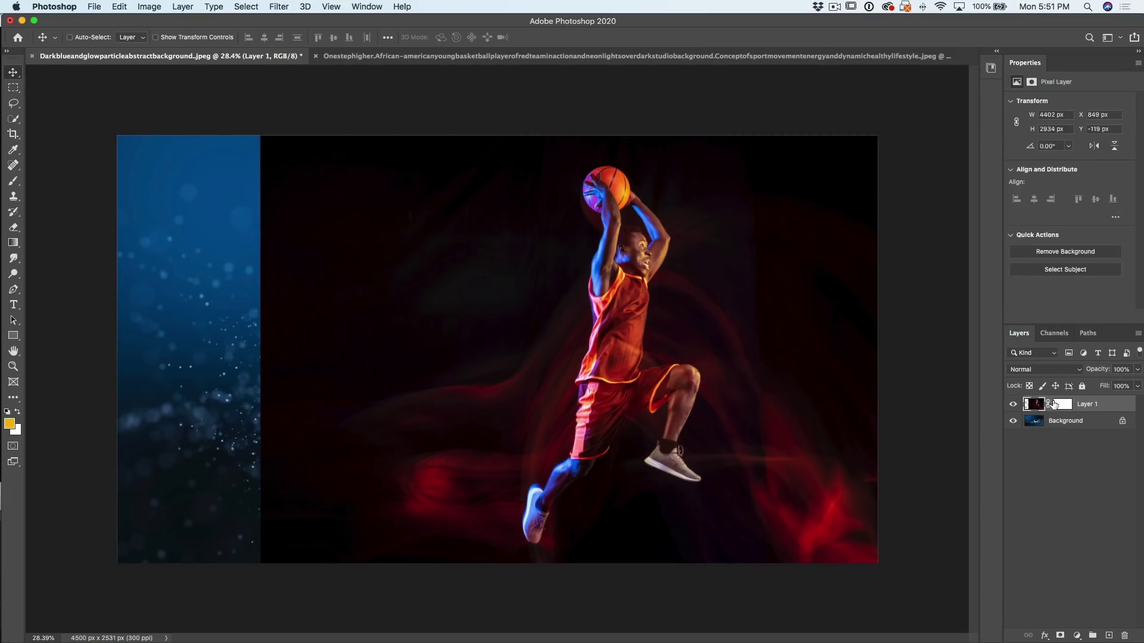
pyautogui.moveTo(606, 372); pyautogui.dragTo(679, 369)
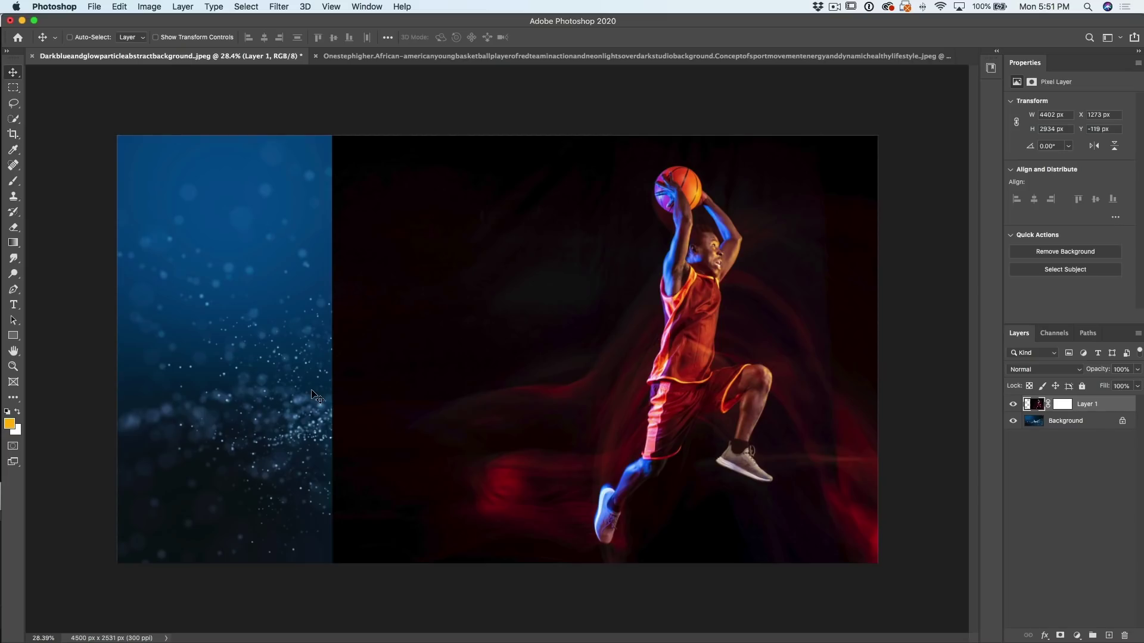
pyautogui.click(1060, 405)
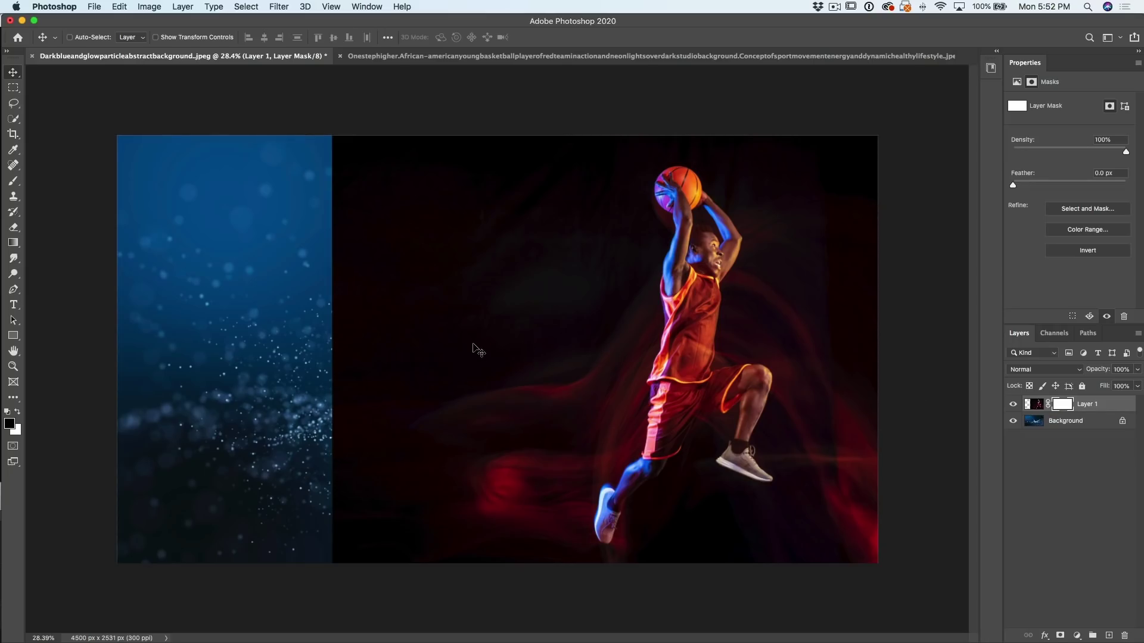
# - Choose the Gradient tool with white foreground, black background, and the Foreground to Background preset
pyautogui.click(14, 243)
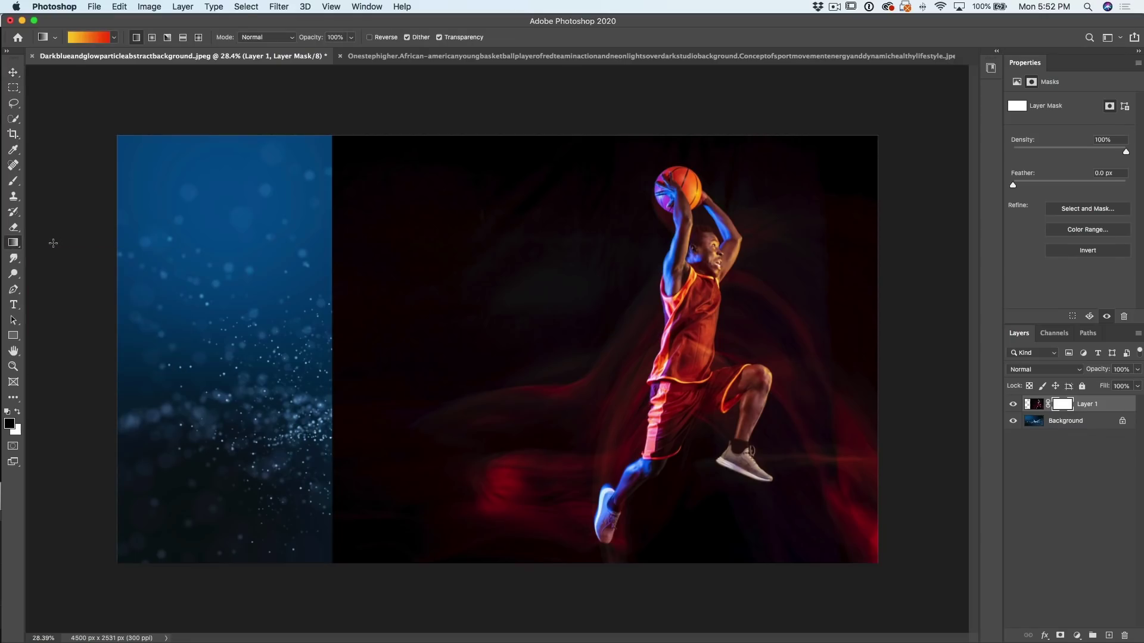
pyautogui.press('x')
pyautogui.click(114, 38)
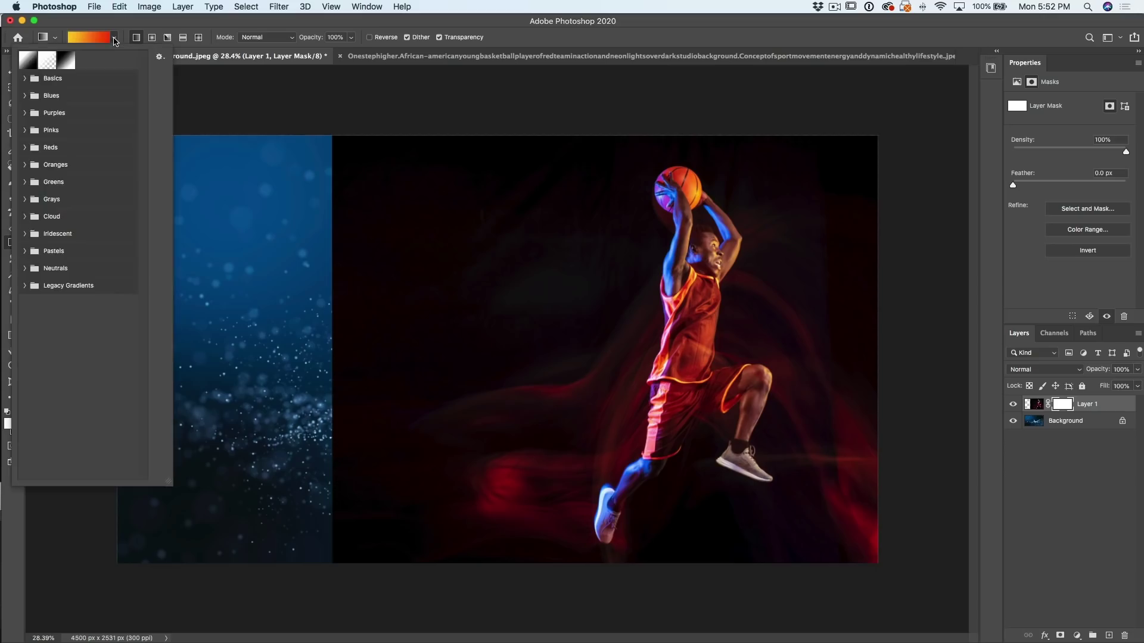
pyautogui.click(30, 60)
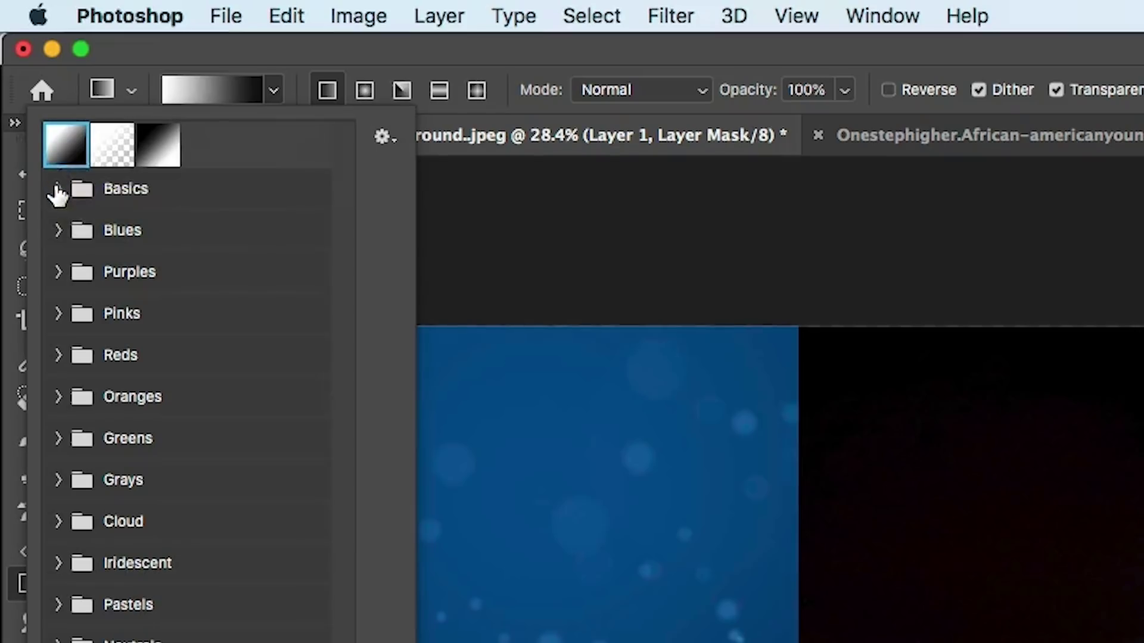
# - Tidy the Basics gradient presets, then draw a right-to-left fade on the player's mask
pyautogui.click(93, 179)
pyautogui.moveTo(60, 143); pyautogui.dragTo(77, 190)
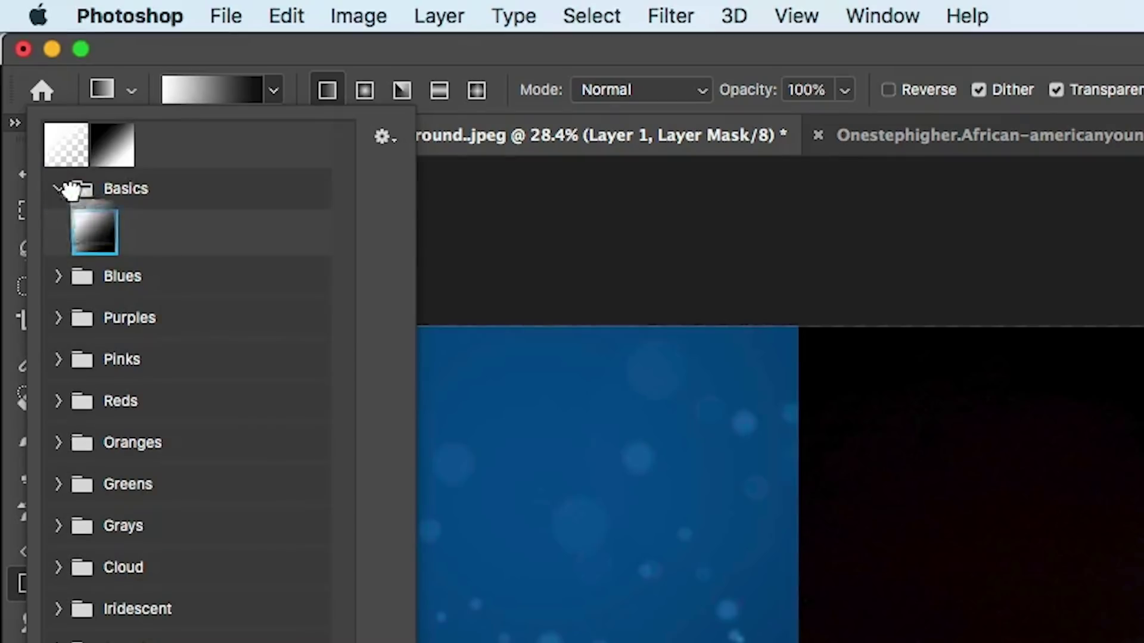
pyautogui.moveTo(49, 148); pyautogui.dragTo(97, 146)
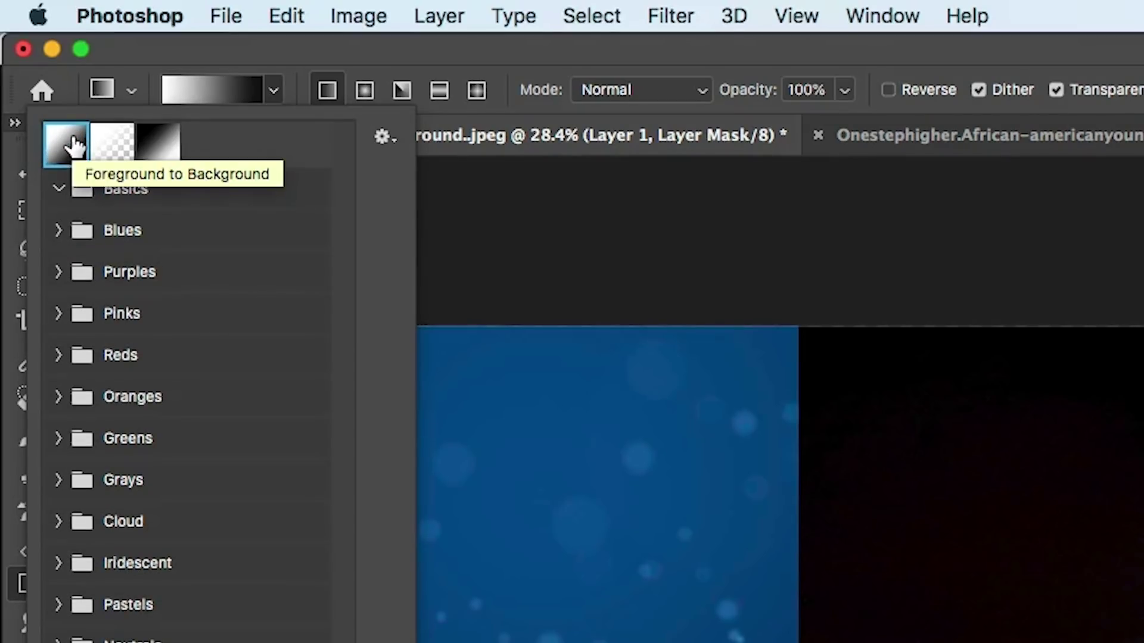
pyautogui.click(237, 48)
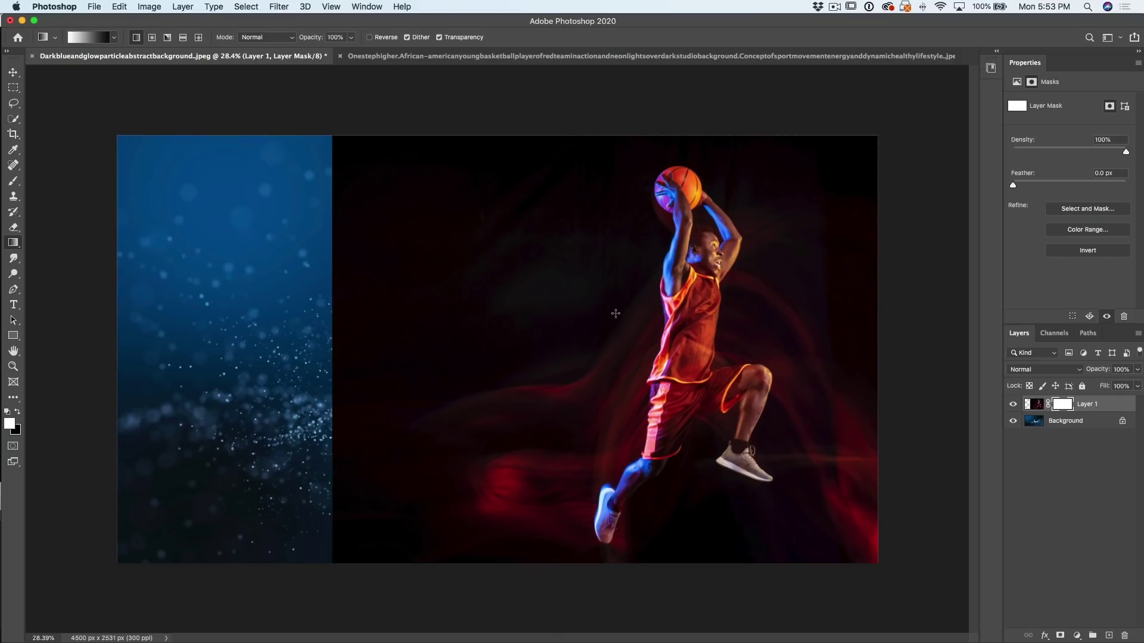
pyautogui.moveTo(616, 313); pyautogui.dragTo(333, 318)
# - Redraw the mask's linear fade from right of the player leftward until the particles blend softly
pyautogui.moveTo(334, 317); pyautogui.dragTo(304, 317)
pyautogui.moveTo(303, 317); pyautogui.dragTo(336, 317)
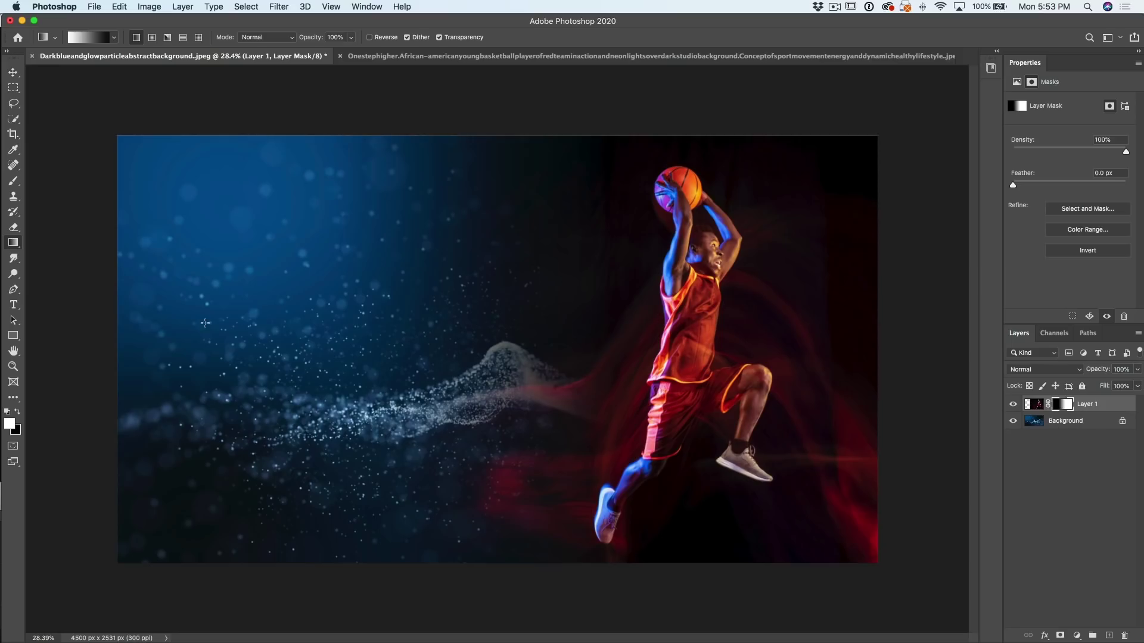
pyautogui.moveTo(656, 314); pyautogui.dragTo(570, 317)
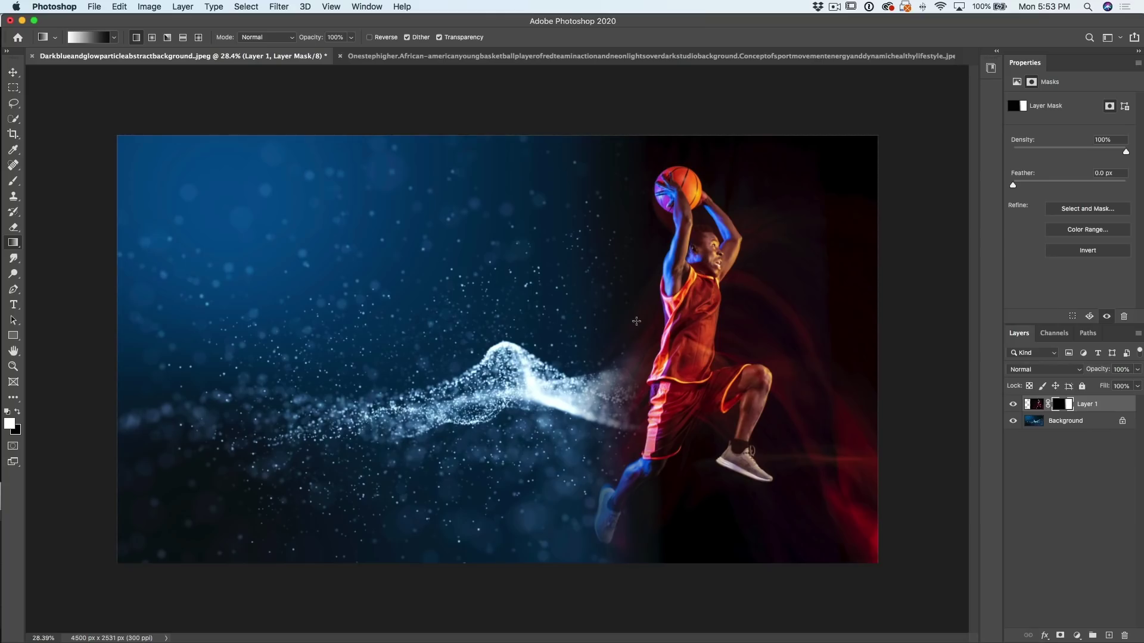
pyautogui.moveTo(646, 320); pyautogui.dragTo(410, 319)
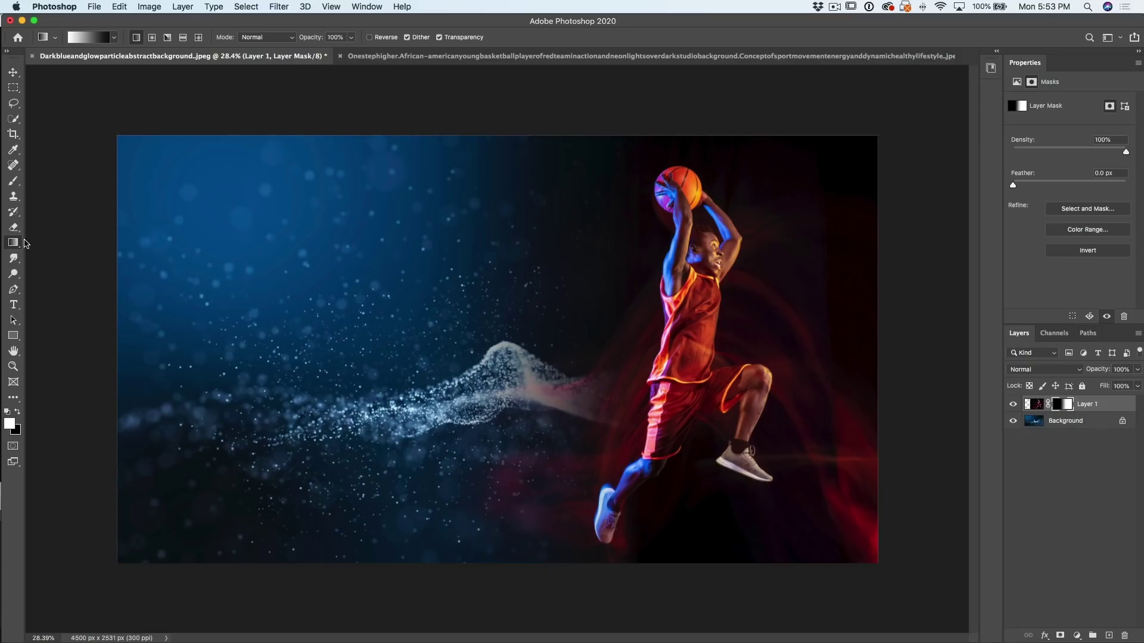
pyautogui.moveTo(13, 181); pyautogui.dragTo(31, 185)
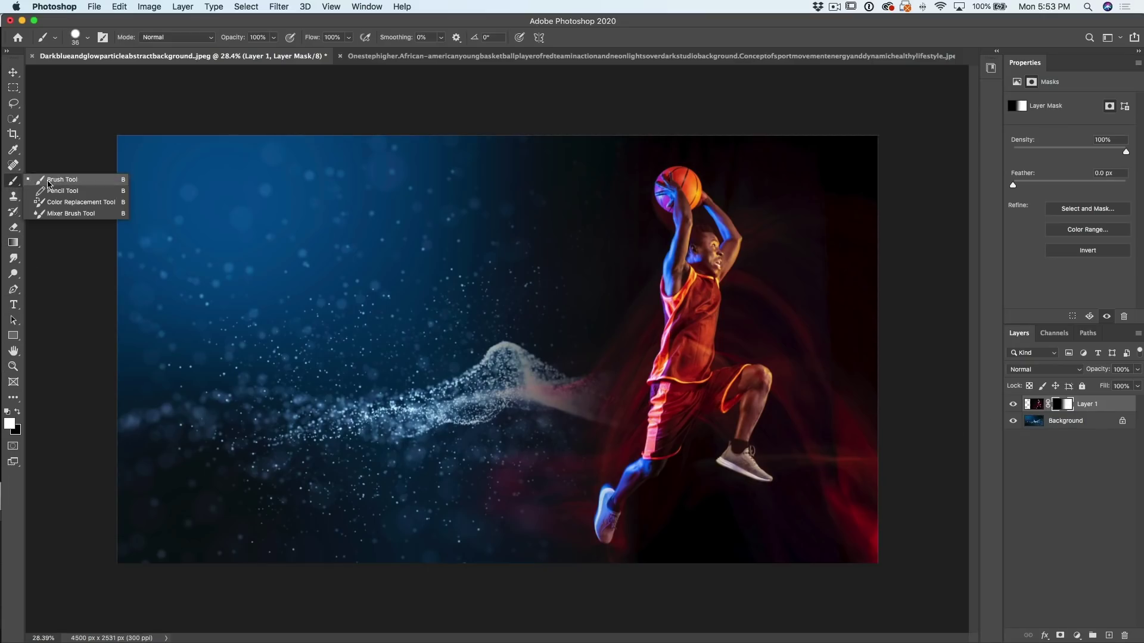
# - Select the Brush Tool at 125 px, trying and undoing one test stroke on the mask
pyautogui.click(48, 181)
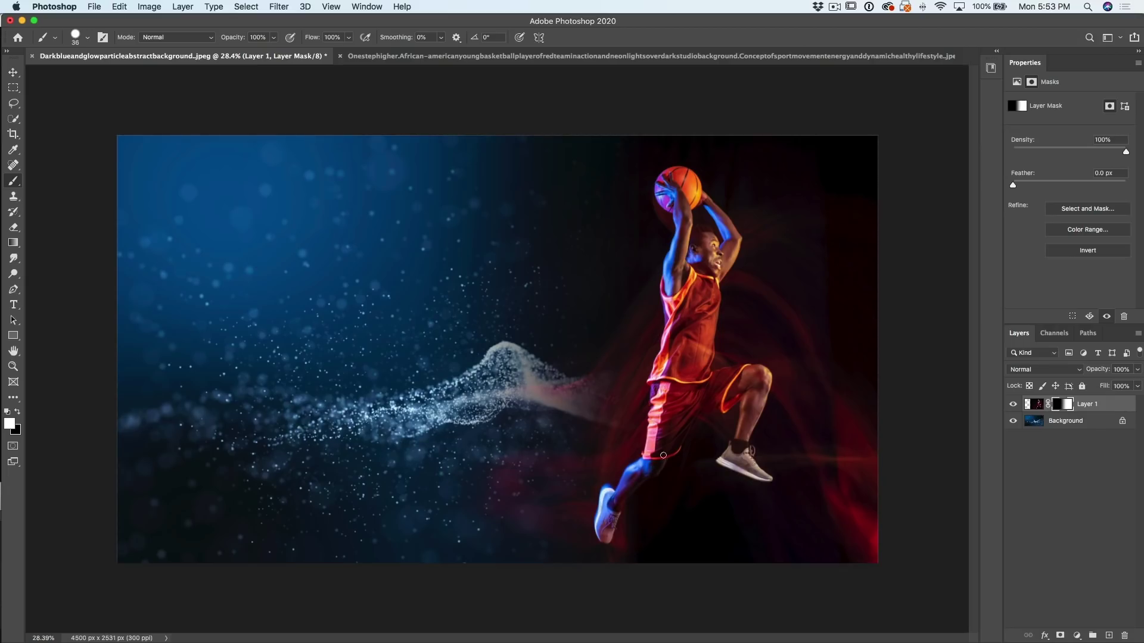
pyautogui.press(']')
pyautogui.press(']')
pyautogui.press(']')
pyautogui.press(']')
pyautogui.press(']')
pyautogui.press(']')
pyautogui.press(']')
pyautogui.press(']')
pyautogui.moveTo(620, 387)
pyautogui.mouseDown()
pyautogui.moveTo(572, 399)
pyautogui.moveTo(490, 392)
pyautogui.moveTo(552, 402)
pyautogui.moveTo(559, 452)
pyautogui.moveTo(393, 385)
pyautogui.moveTo(347, 267)
pyautogui.moveTo(503, 339)
pyautogui.mouseUp()
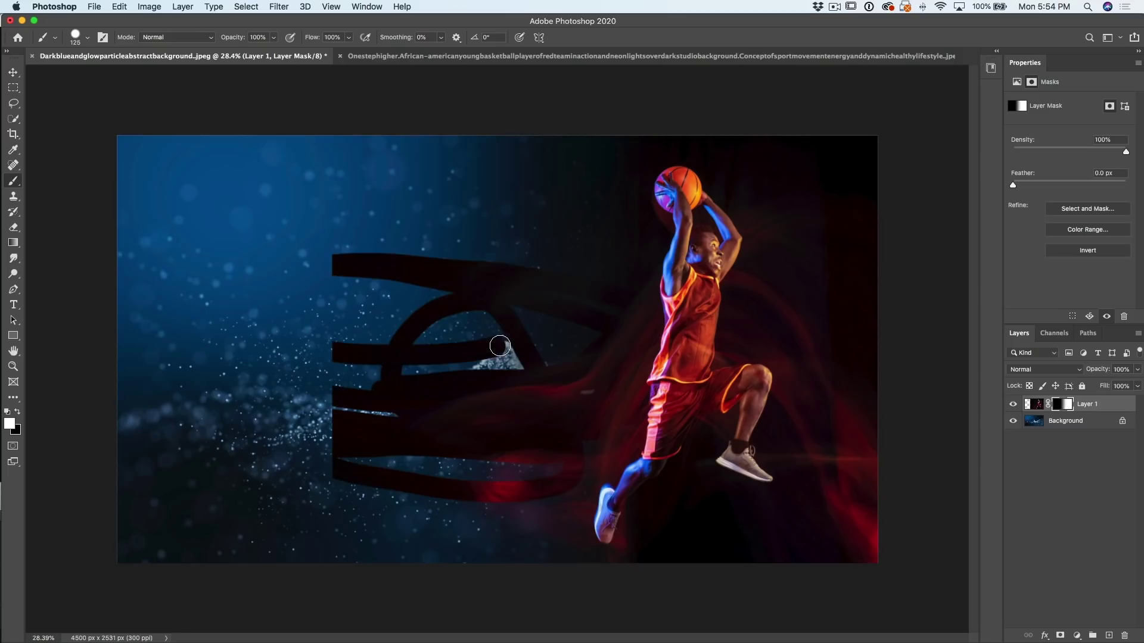
pyautogui.press('super+z')
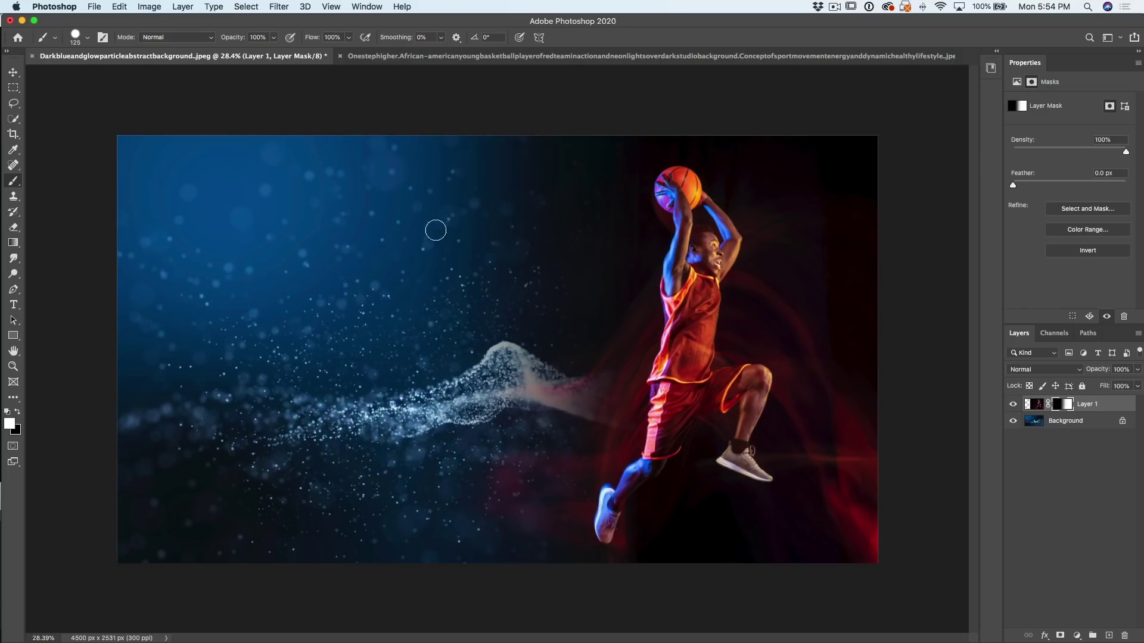
# - Make the brush 0% hardness and enlarge it from 1100 to 1800 px
pyautogui.click(88, 39)
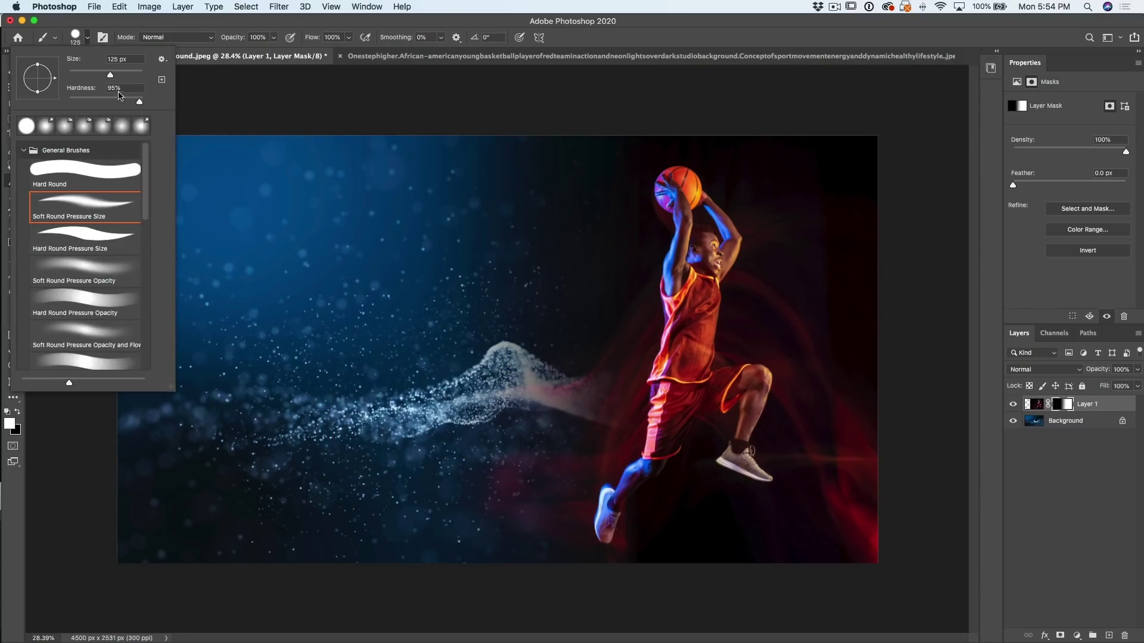
pyautogui.moveTo(142, 106)
pyautogui.mouseDown()
pyautogui.moveTo(69, 102)
pyautogui.moveTo(129, 76)
pyautogui.mouseUp()
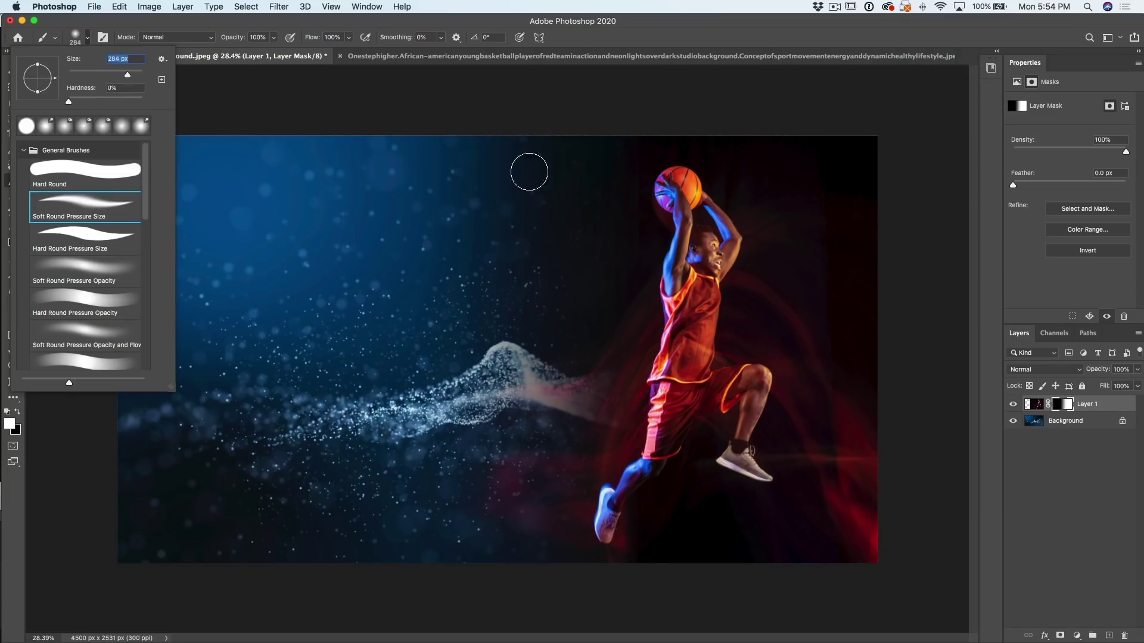
pyautogui.write('1100')
pyautogui.press('Return')
pyautogui.press(']')
pyautogui.press(']')
pyautogui.press(']')
pyautogui.press(']')
pyautogui.press(']')
pyautogui.press(']')
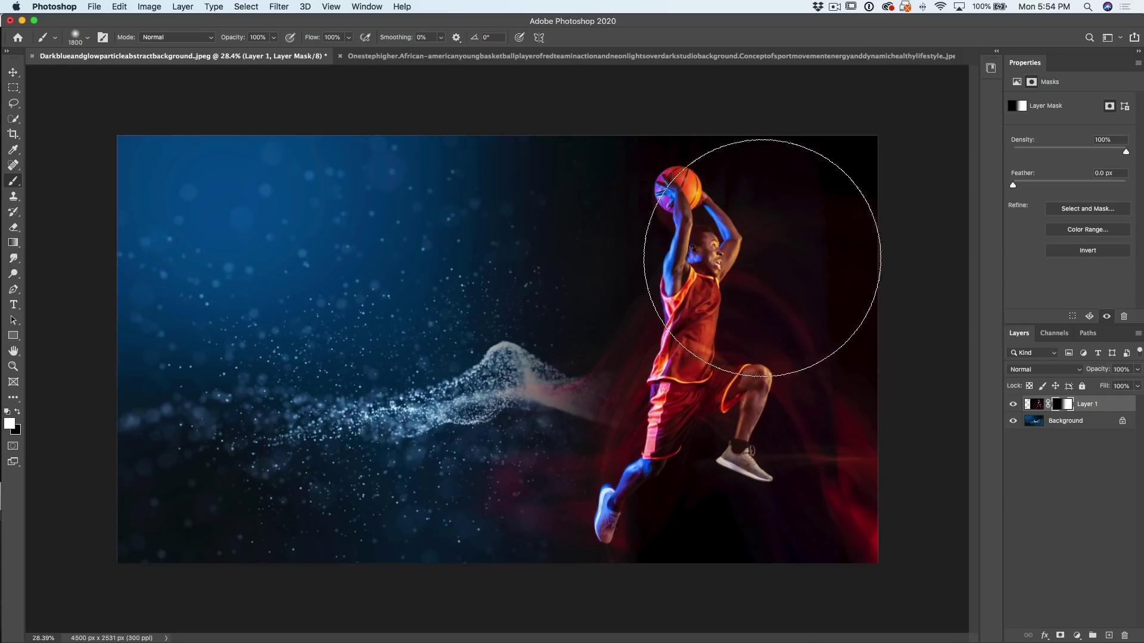
pyautogui.press(']')
# - Paint black on the mask beside the player to reveal more particles, then swap to white
pyautogui.moveTo(584, 372); pyautogui.dragTo(625, 383)
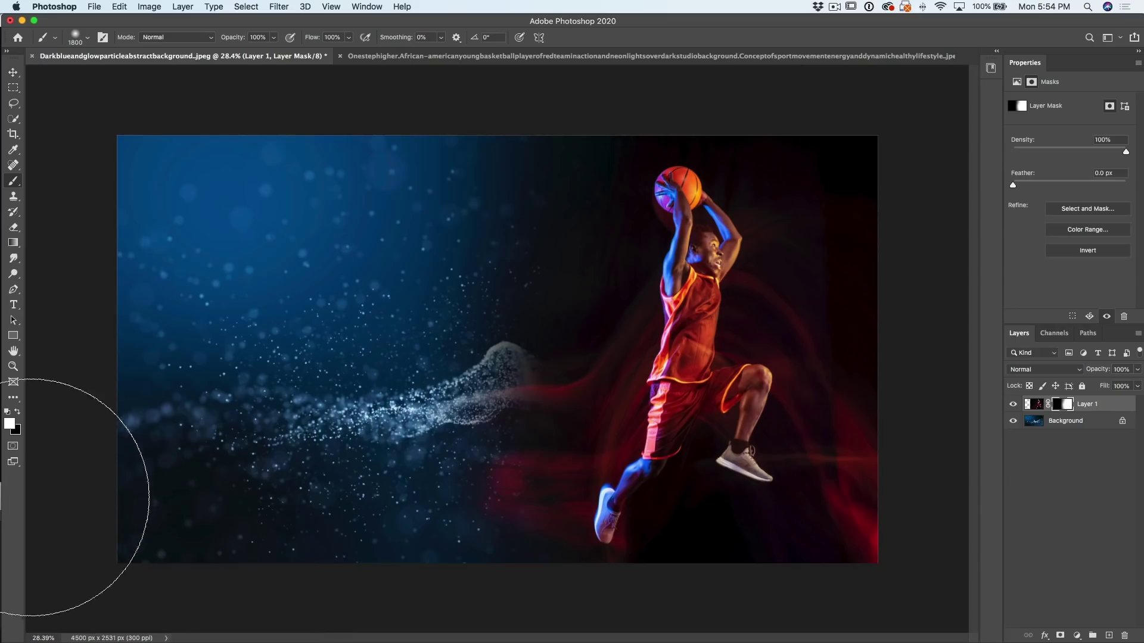
pyautogui.click(19, 412)
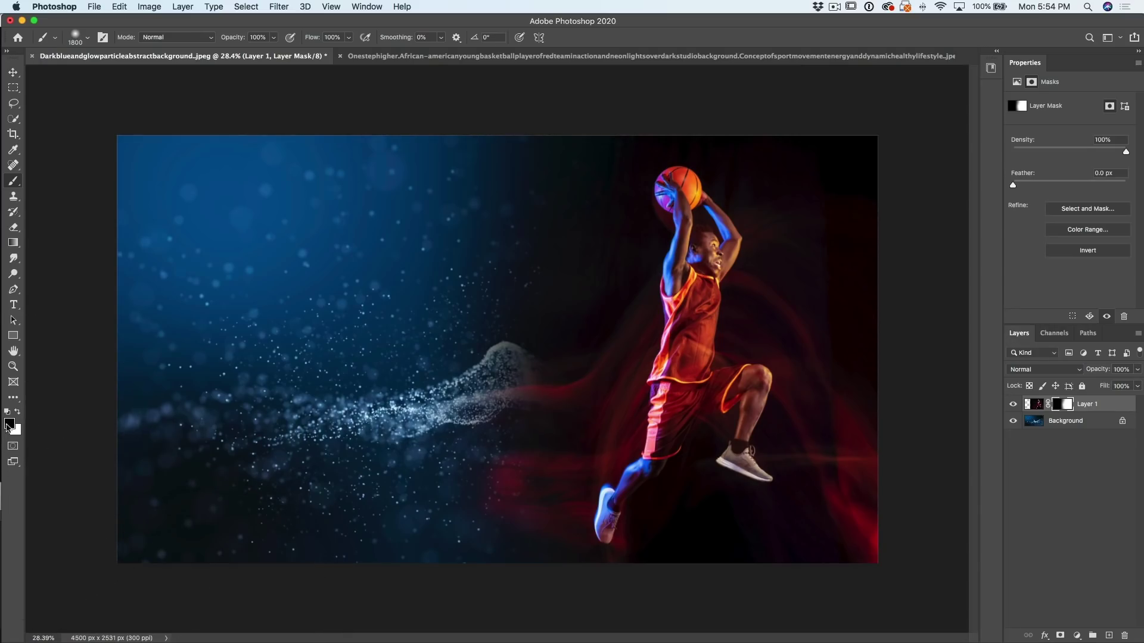
pyautogui.moveTo(419, 271)
pyautogui.mouseDown()
pyautogui.moveTo(487, 251)
pyautogui.moveTo(544, 162)
pyautogui.moveTo(467, 233)
pyautogui.moveTo(321, 304)
pyautogui.moveTo(495, 195)
pyautogui.moveTo(563, 128)
pyautogui.moveTo(381, 234)
pyautogui.moveTo(776, 493)
pyautogui.moveTo(587, 523)
pyautogui.moveTo(589, 534)
pyautogui.moveTo(539, 548)
pyautogui.moveTo(599, 556)
pyautogui.moveTo(739, 544)
pyautogui.mouseUp()
pyautogui.press('x')
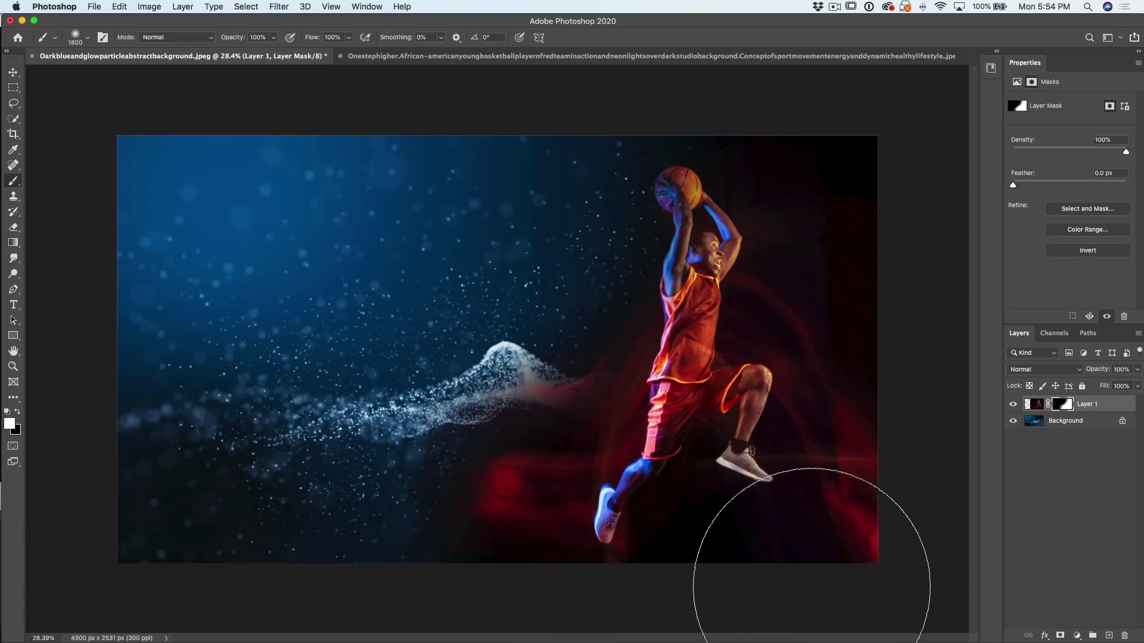
pyautogui.click(13, 73)
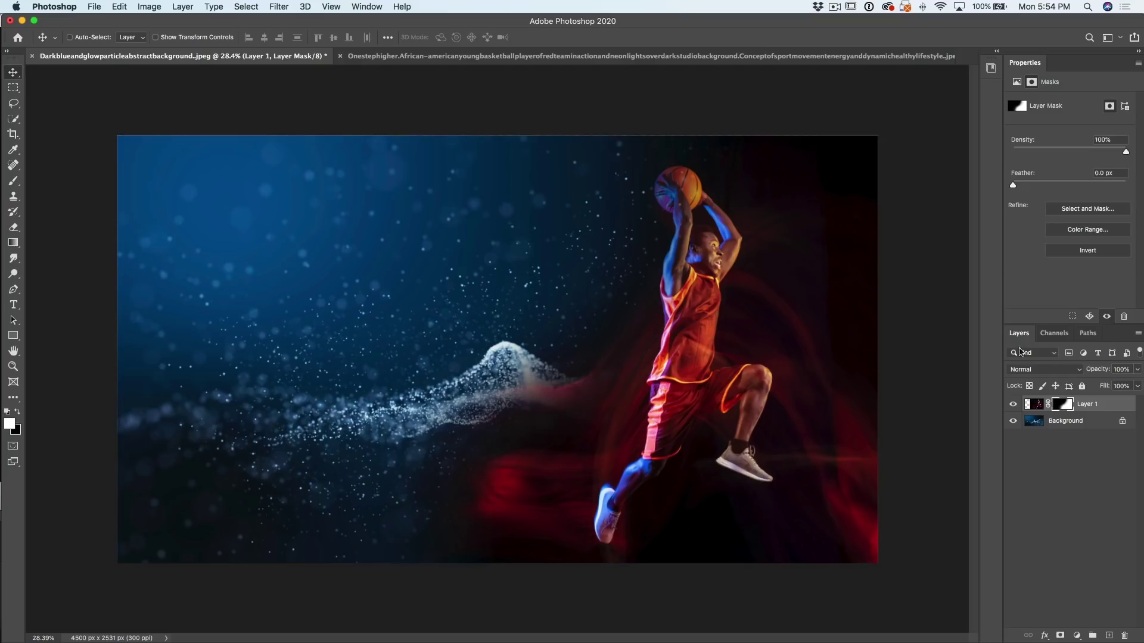
pyautogui.click(1064, 421)
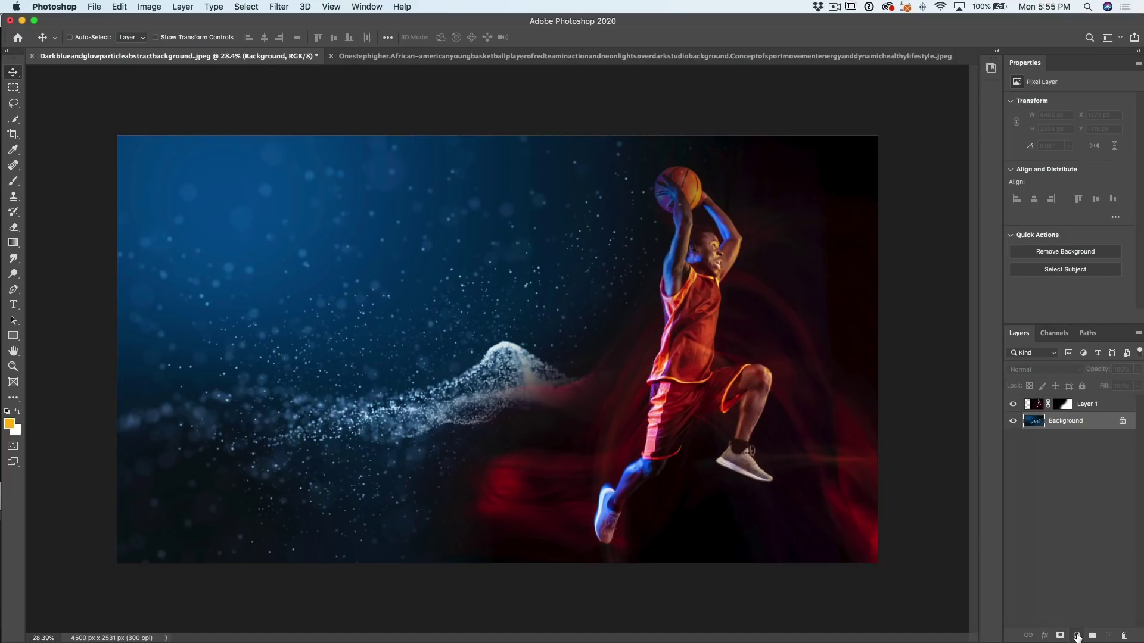
pyautogui.click(1076, 636)
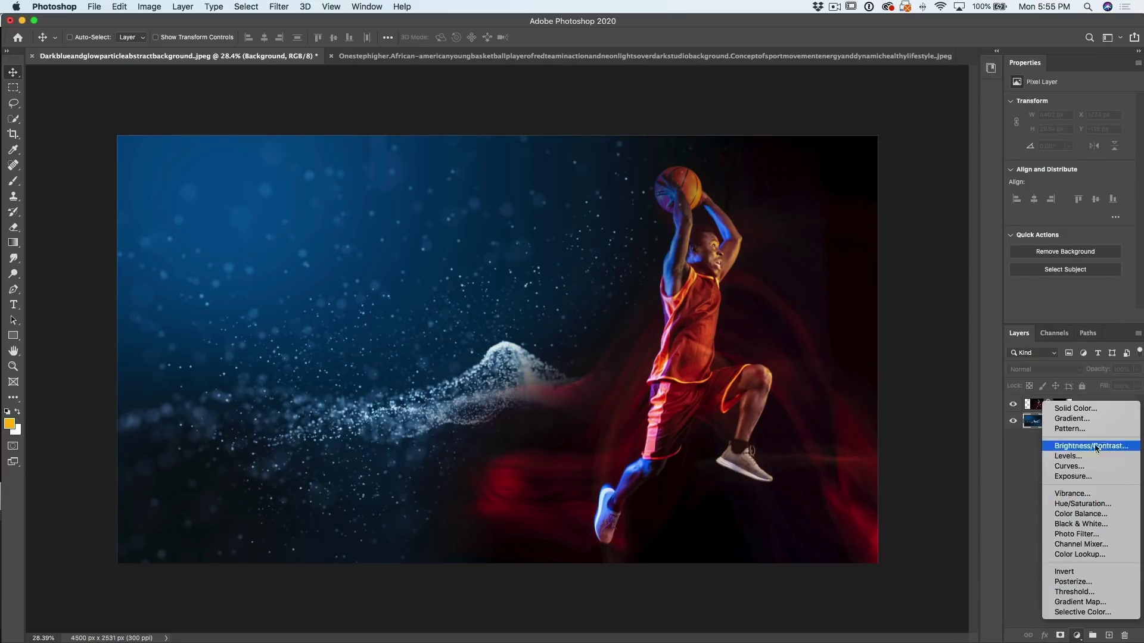
pyautogui.click(1094, 503)
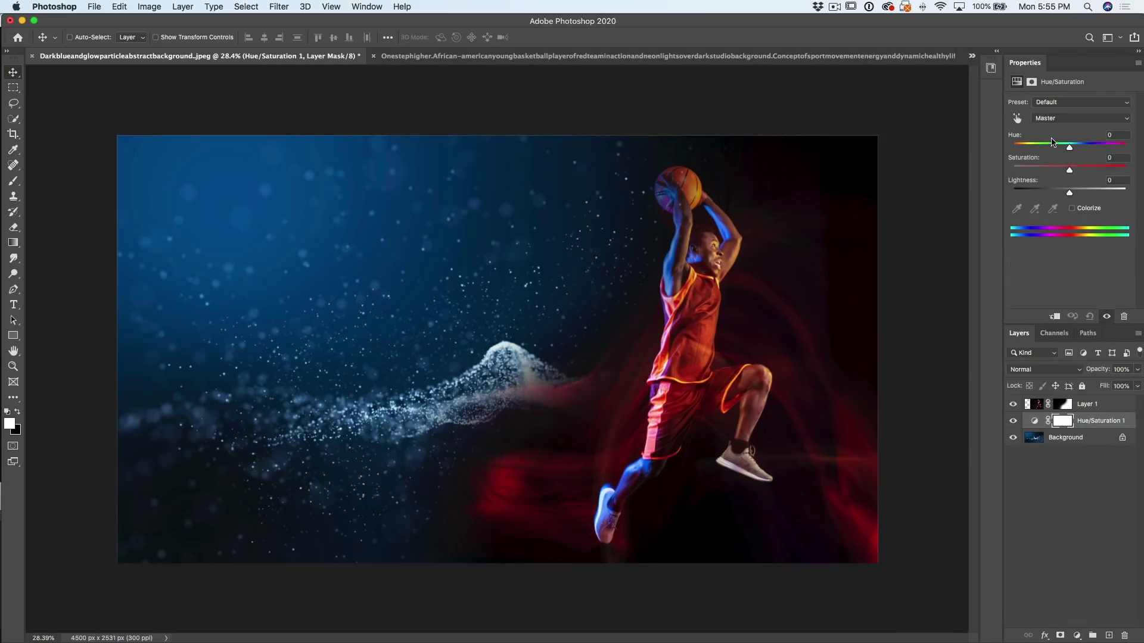
pyautogui.moveTo(1069, 149); pyautogui.dragTo(1011, 158)
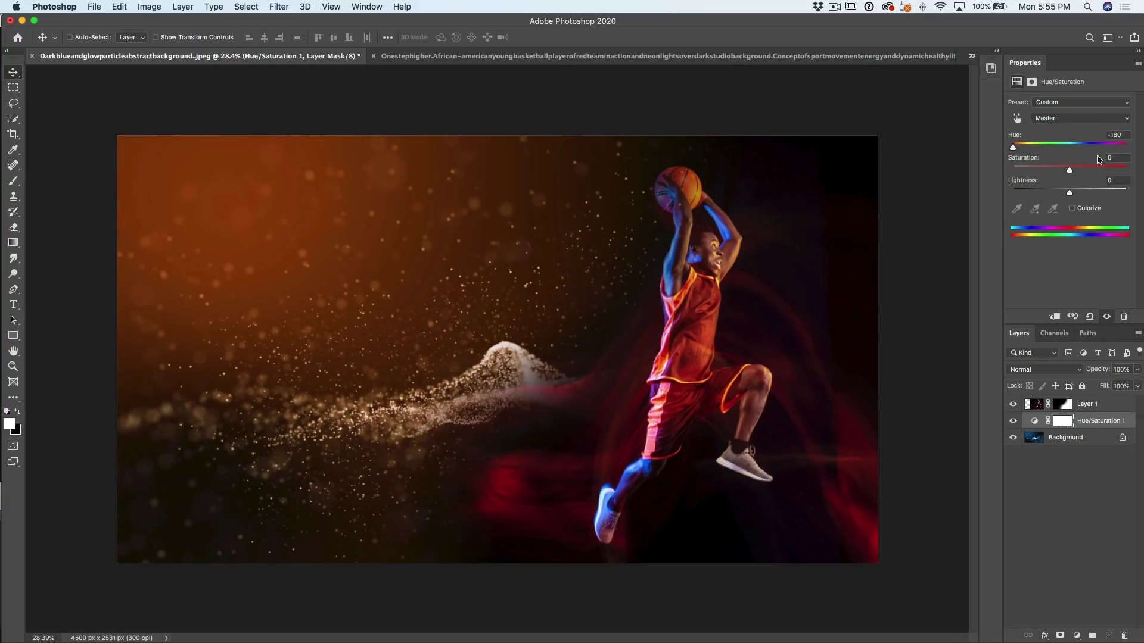
pyautogui.moveTo(1012, 148); pyautogui.dragTo(1114, 149)
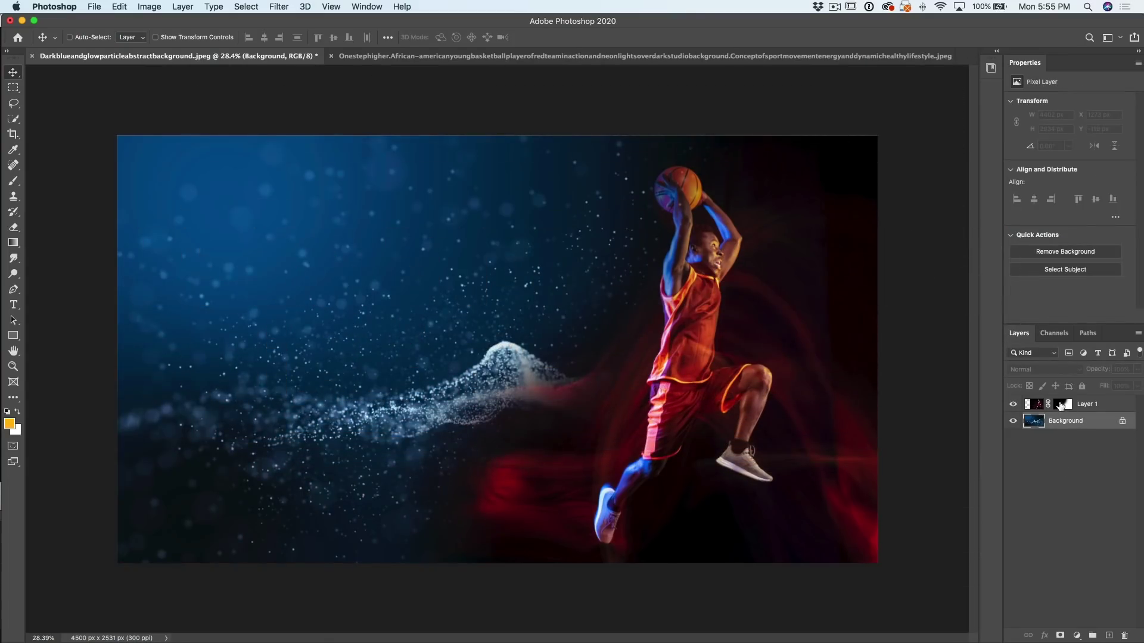
# - Delete Layer 1's layer mask from its thumbnail's context menu
pyautogui.rightClick(1061, 406)
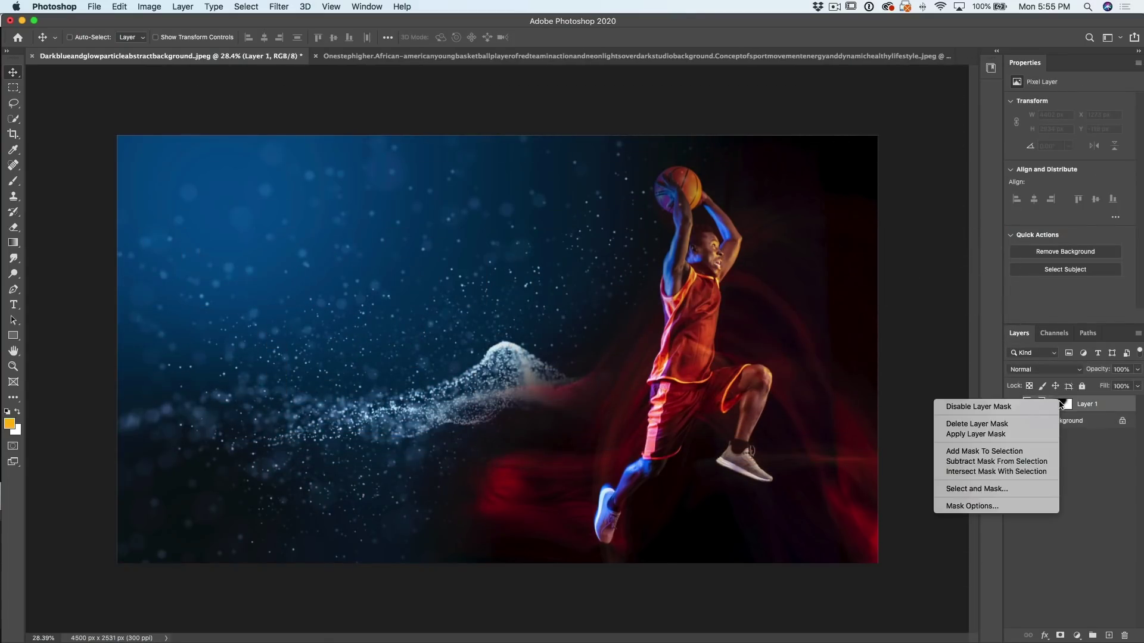
pyautogui.click(977, 425)
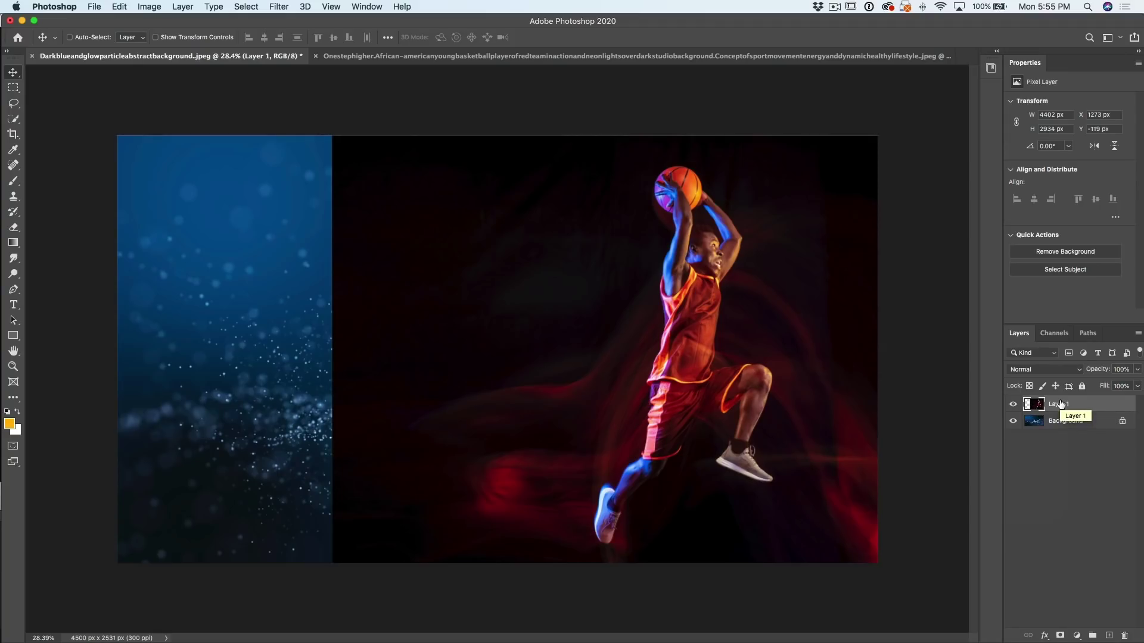
# - Open Blending Options for the player layer, move the dialog aside, and keep Blend If on Gray
pyautogui.click(1044, 636)
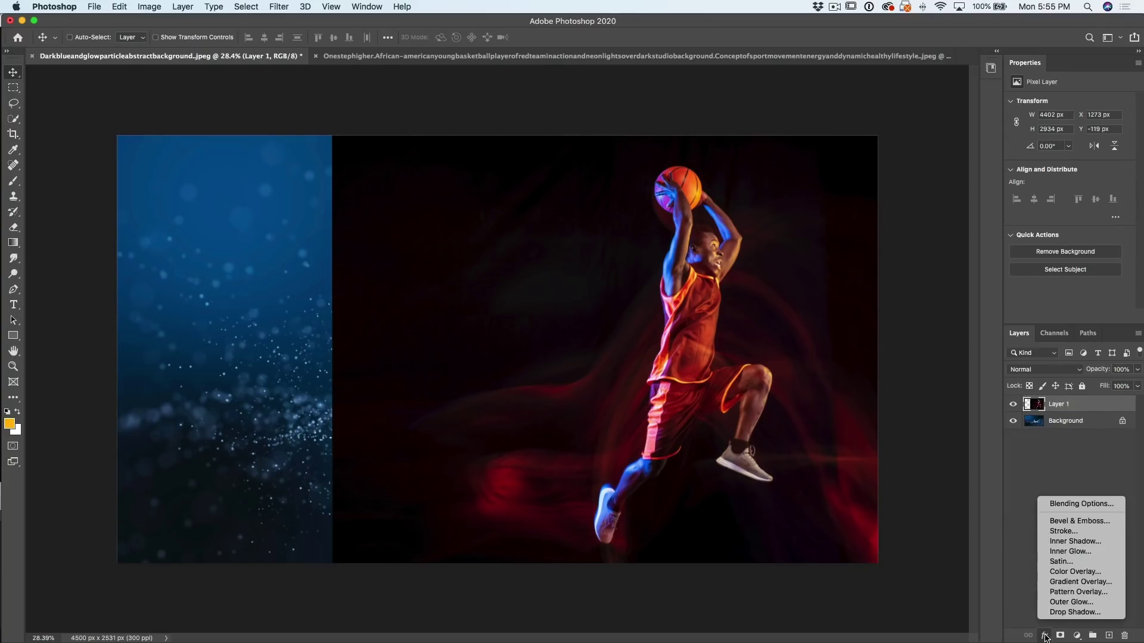
pyautogui.click(1079, 504)
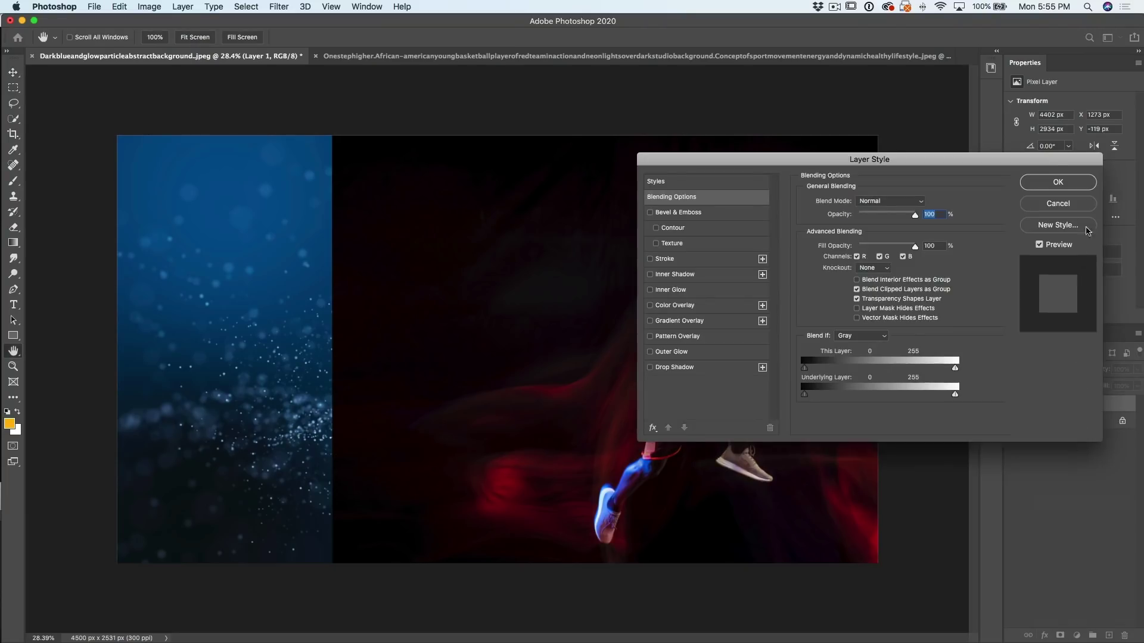
pyautogui.moveTo(1051, 161); pyautogui.dragTo(439, 65)
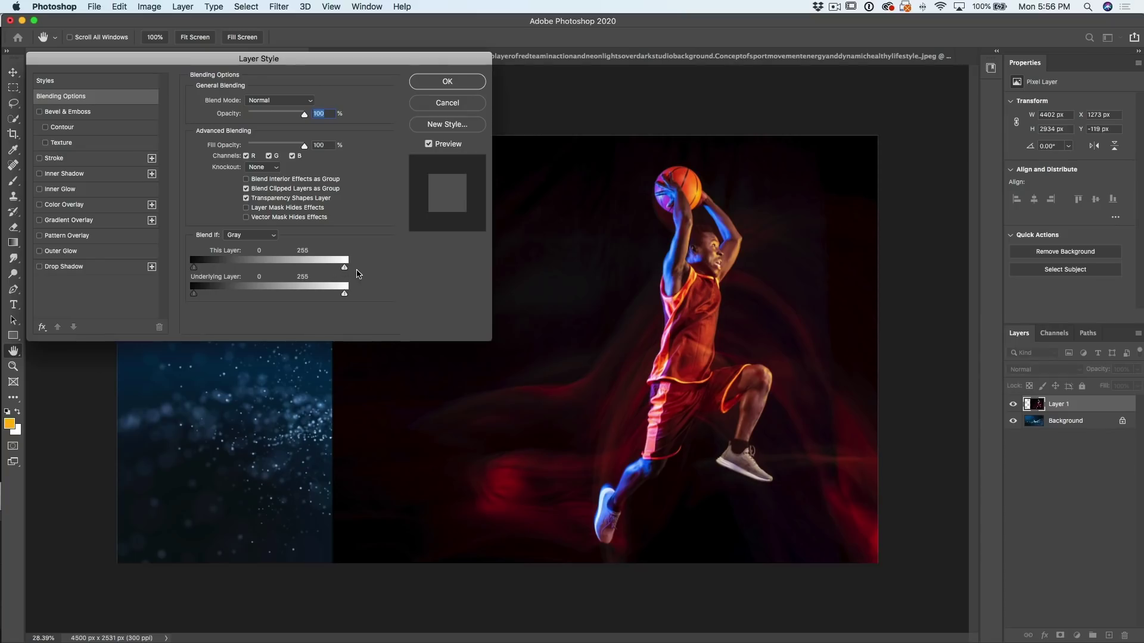
pyautogui.click(248, 235)
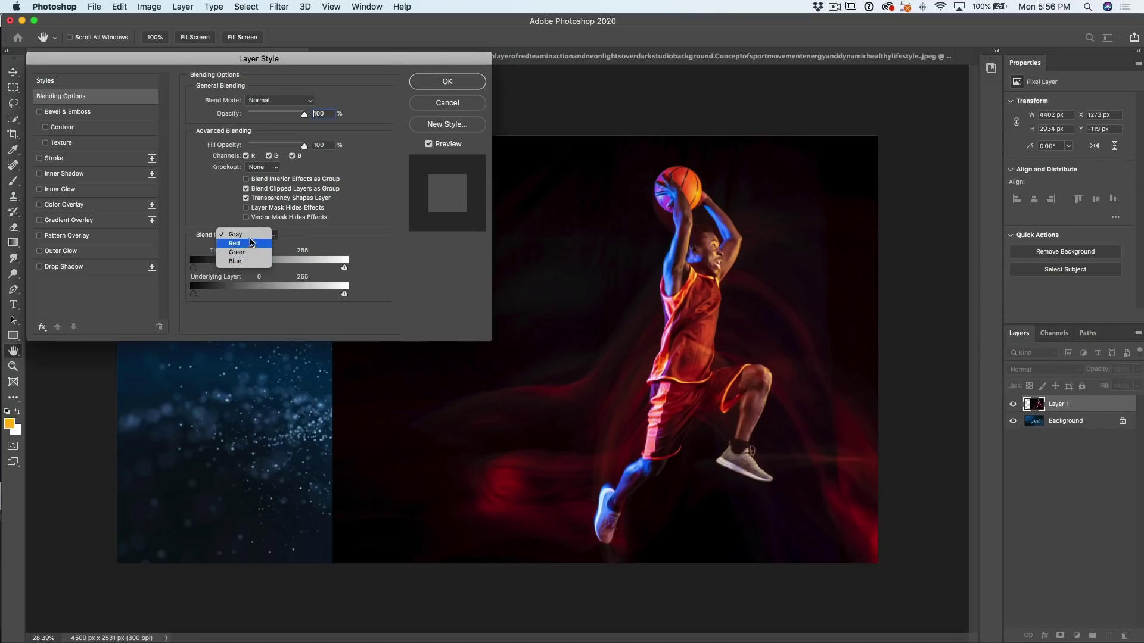
pyautogui.click(260, 237)
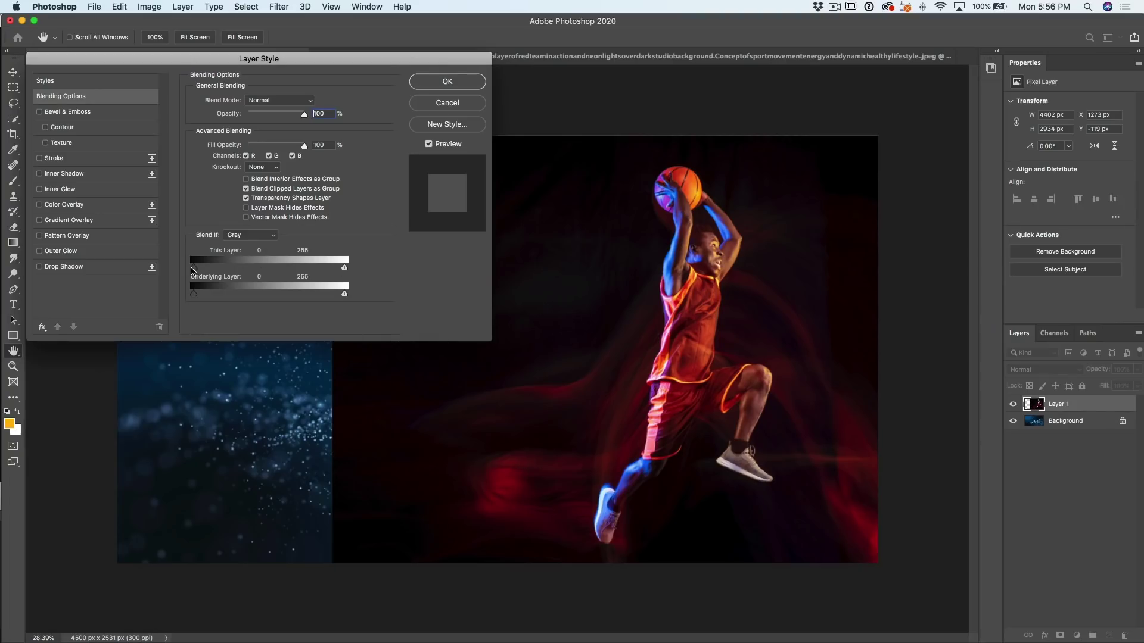
# - Split the This Layer black Blend If slider to 43/63 so the player's dark backdrop fades out
pyautogui.moveTo(194, 269); pyautogui.dragTo(251, 285)
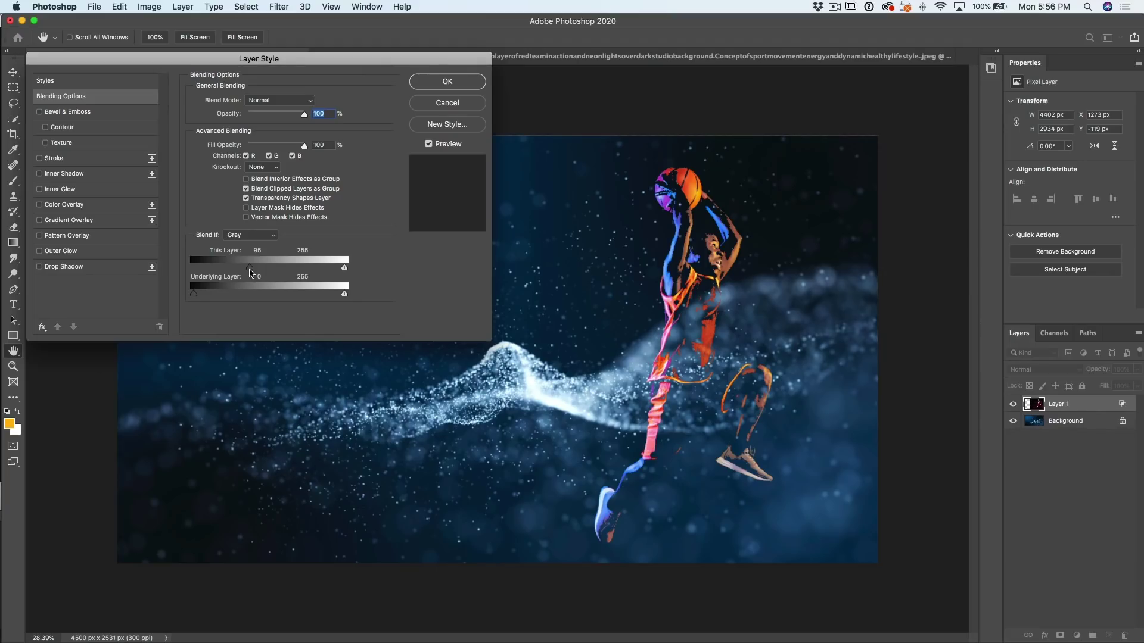
pyautogui.keyDown('alt'); pyautogui.moveTo(248, 268); pyautogui.dragTo(247, 267); pyautogui.keyUp('alt')
pyautogui.moveTo(248, 268); pyautogui.dragTo(205, 269)
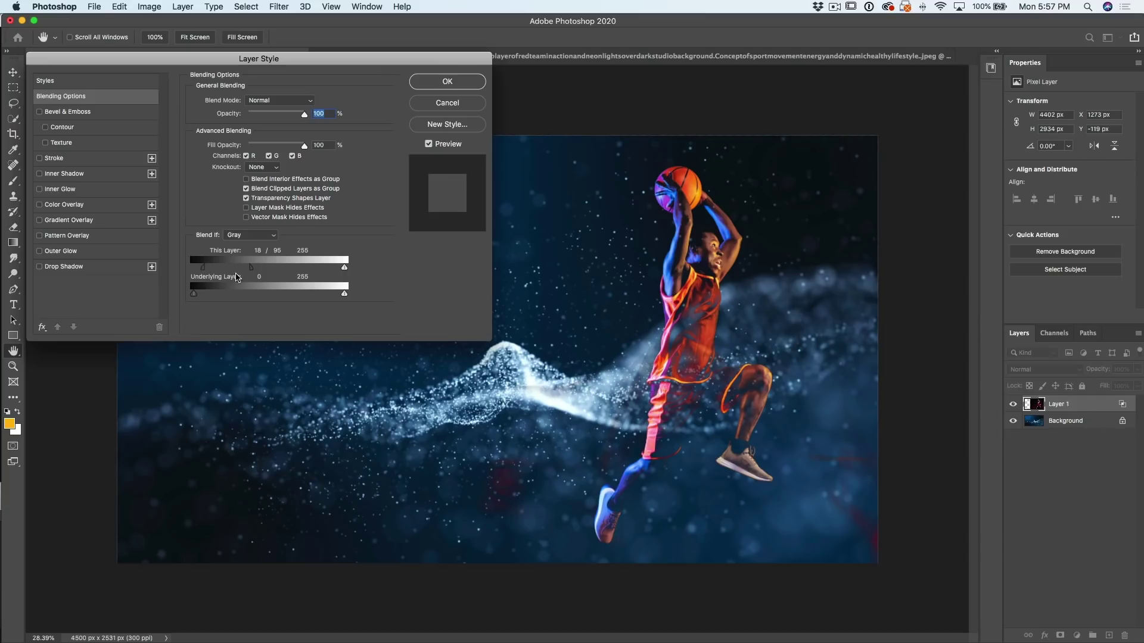
pyautogui.moveTo(254, 269)
pyautogui.mouseDown()
pyautogui.moveTo(297, 279)
pyautogui.moveTo(235, 270)
pyautogui.mouseUp()
pyautogui.moveTo(226, 270); pyautogui.dragTo(230, 270)
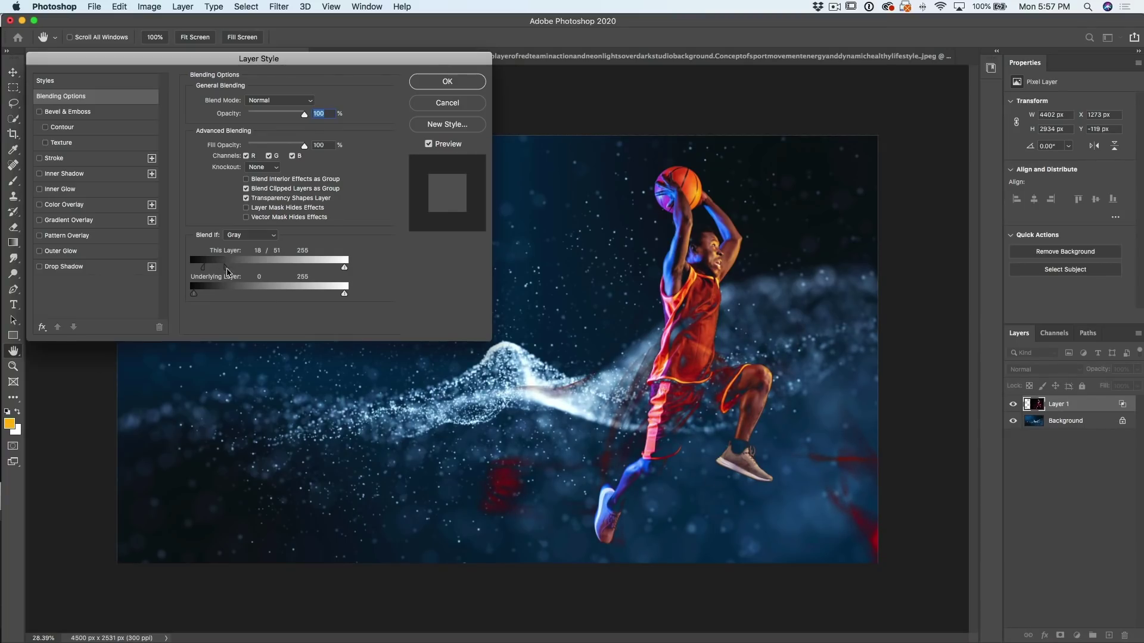
pyautogui.moveTo(203, 270)
pyautogui.mouseDown()
pyautogui.moveTo(192, 272)
pyautogui.moveTo(220, 276)
pyautogui.mouseUp()
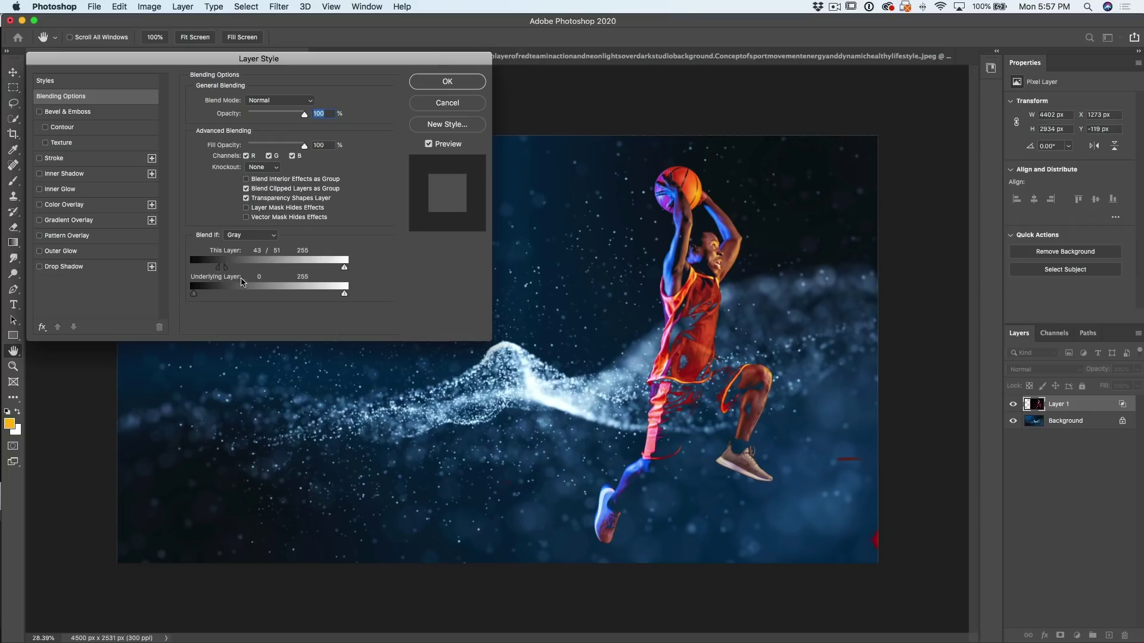
pyautogui.moveTo(228, 271)
pyautogui.mouseDown()
pyautogui.moveTo(262, 274)
pyautogui.moveTo(232, 271)
pyautogui.mouseUp()
pyautogui.click(464, 82)
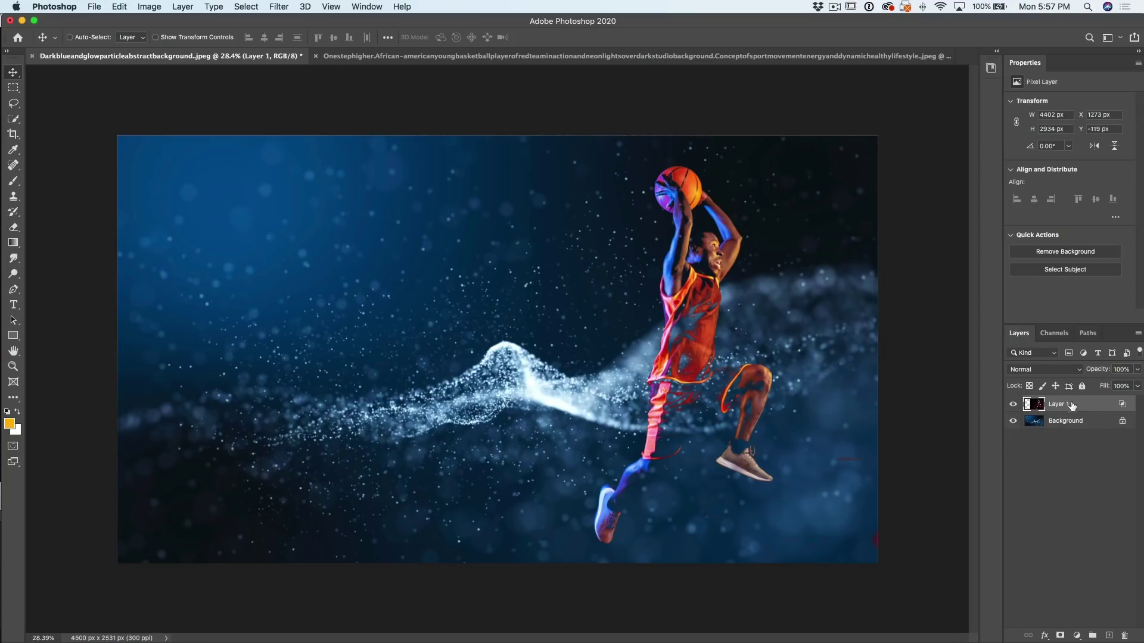
# - Duplicate Layer 1, return the copy's This Layer black slider to 0, and toggle its visibility to compare
pyautogui.press('super')
pyautogui.press('super+j')
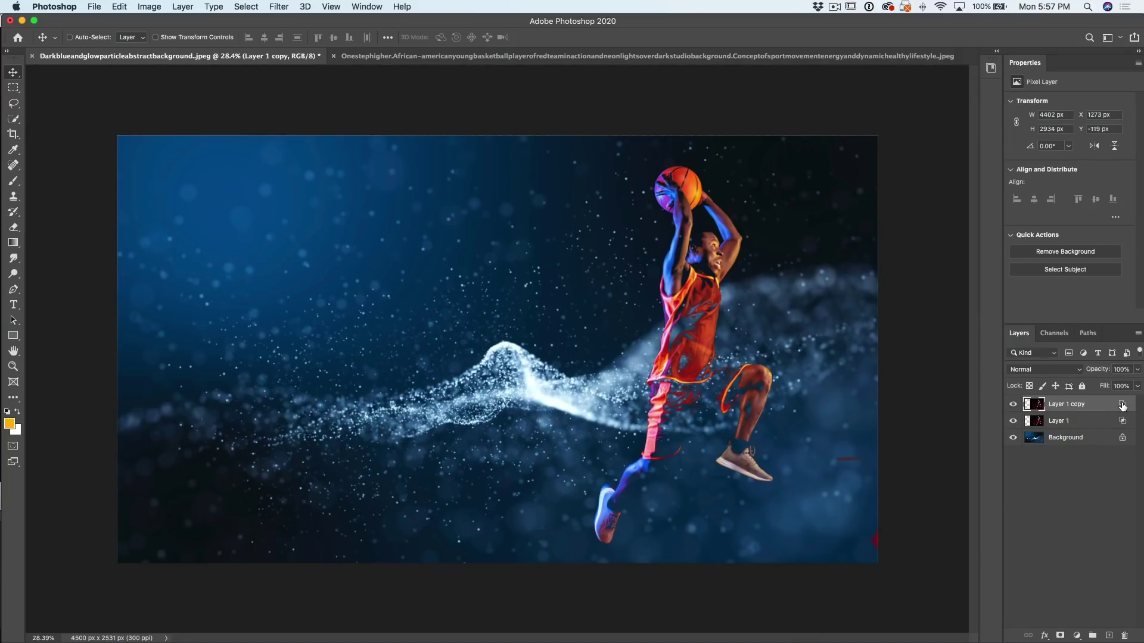
pyautogui.doubleClick(1122, 405)
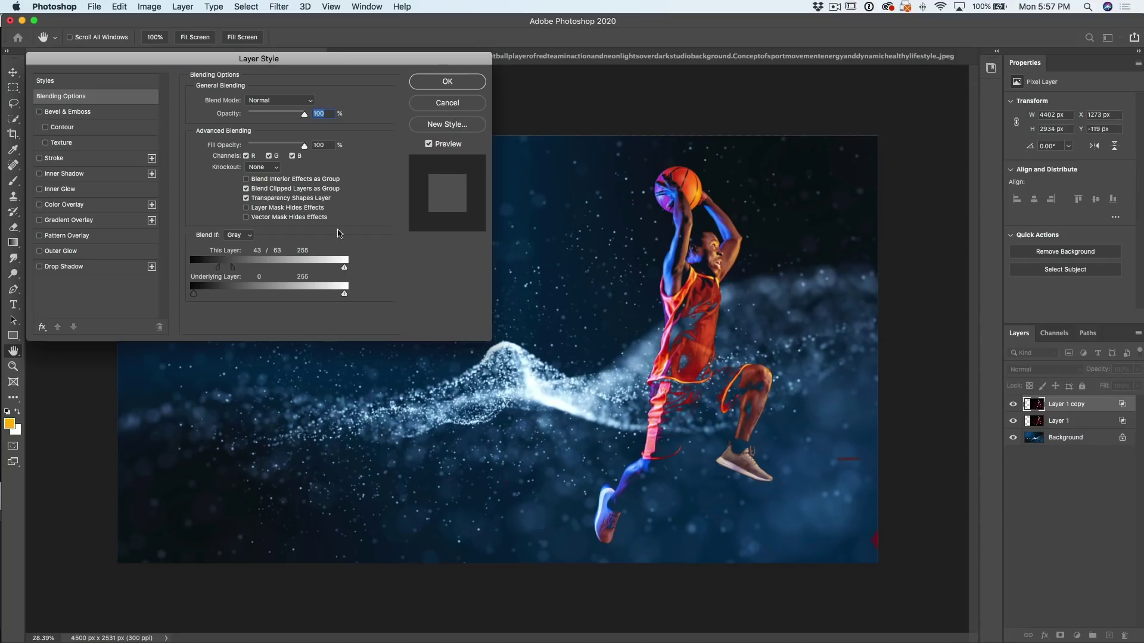
pyautogui.moveTo(228, 270); pyautogui.dragTo(180, 271)
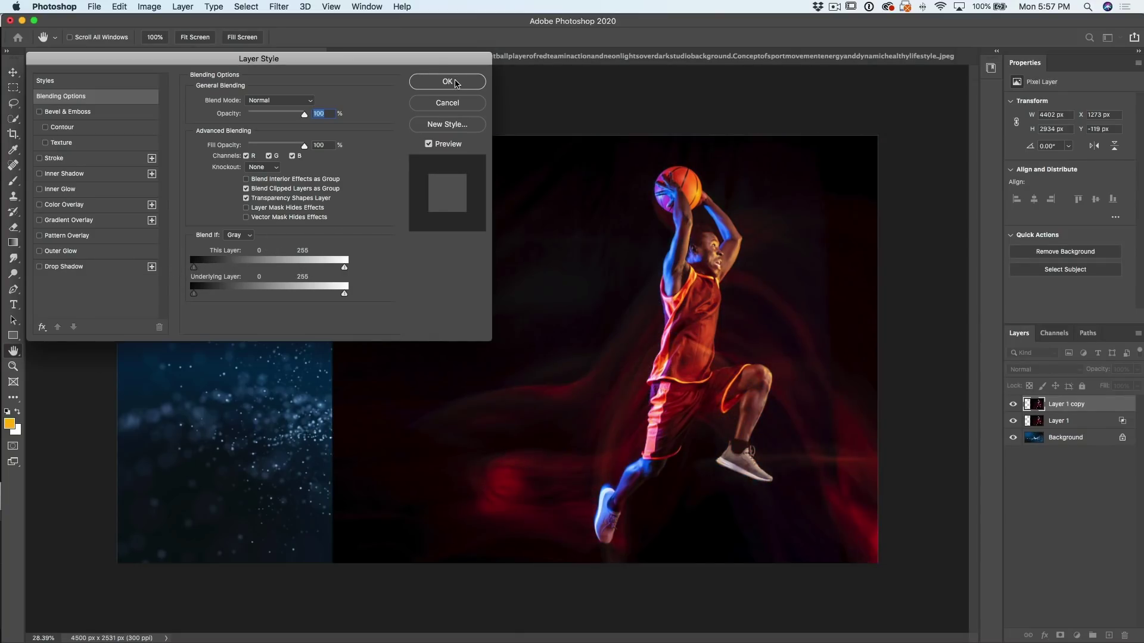
pyautogui.click(447, 81)
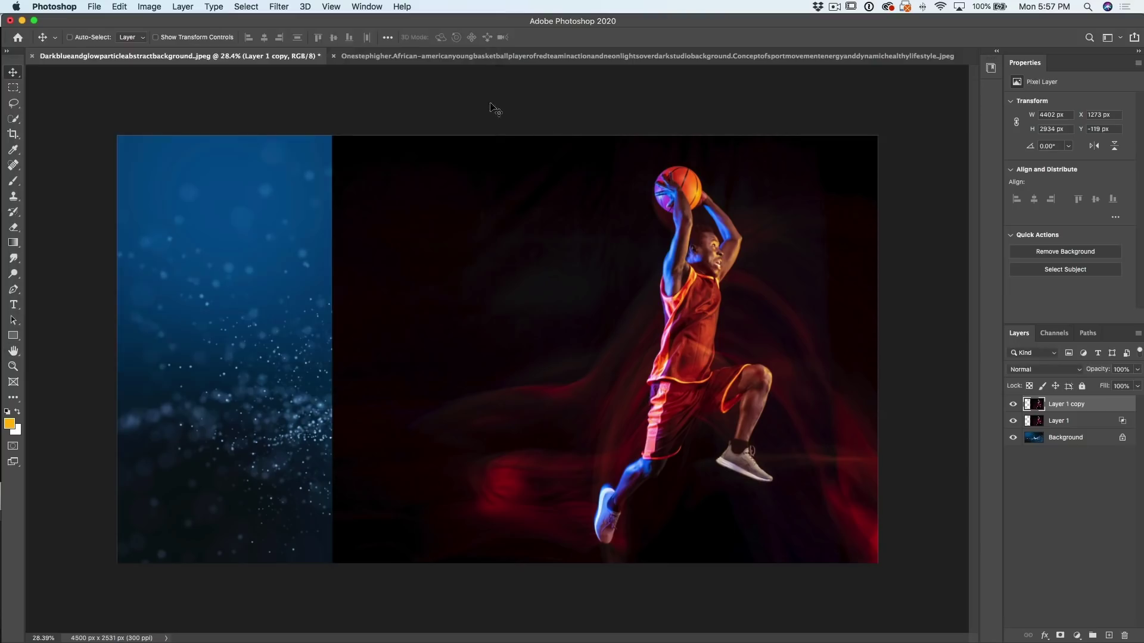
pyautogui.click(1013, 405)
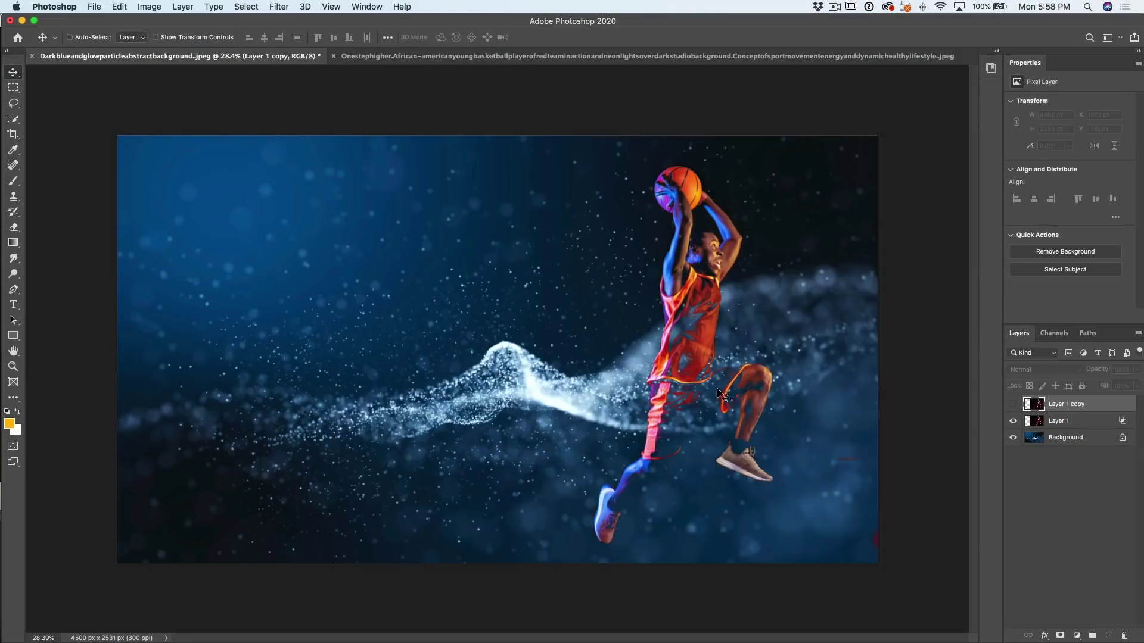
pyautogui.click(1013, 405)
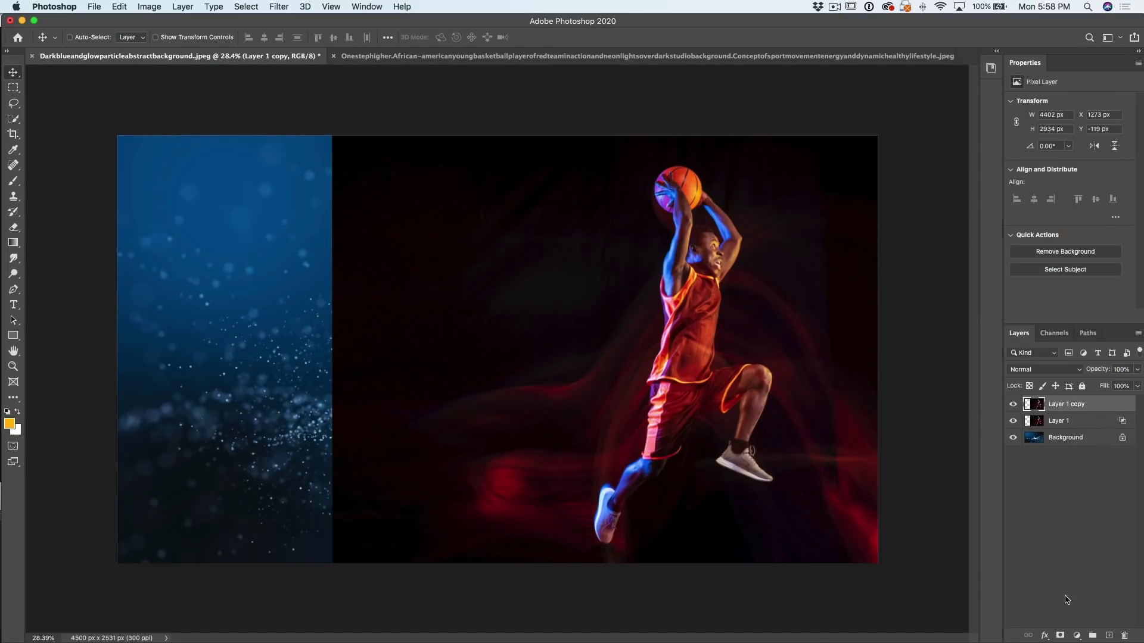
# - Add a black layer mask to Layer 1 copy so it is fully hidden
pyautogui.keyDown('alt'); pyautogui.click(1059, 636); pyautogui.keyUp('alt')
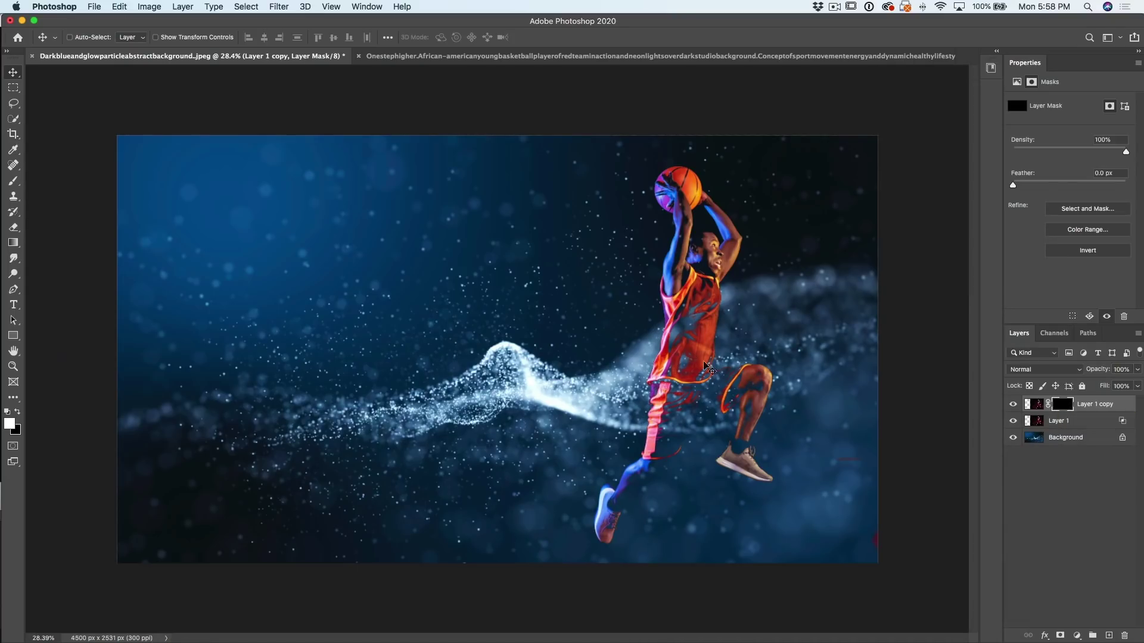
# - With a small brush, paint white on the Layer 1 copy mask over the jersey, face and shin
pyautogui.click(19, 181)
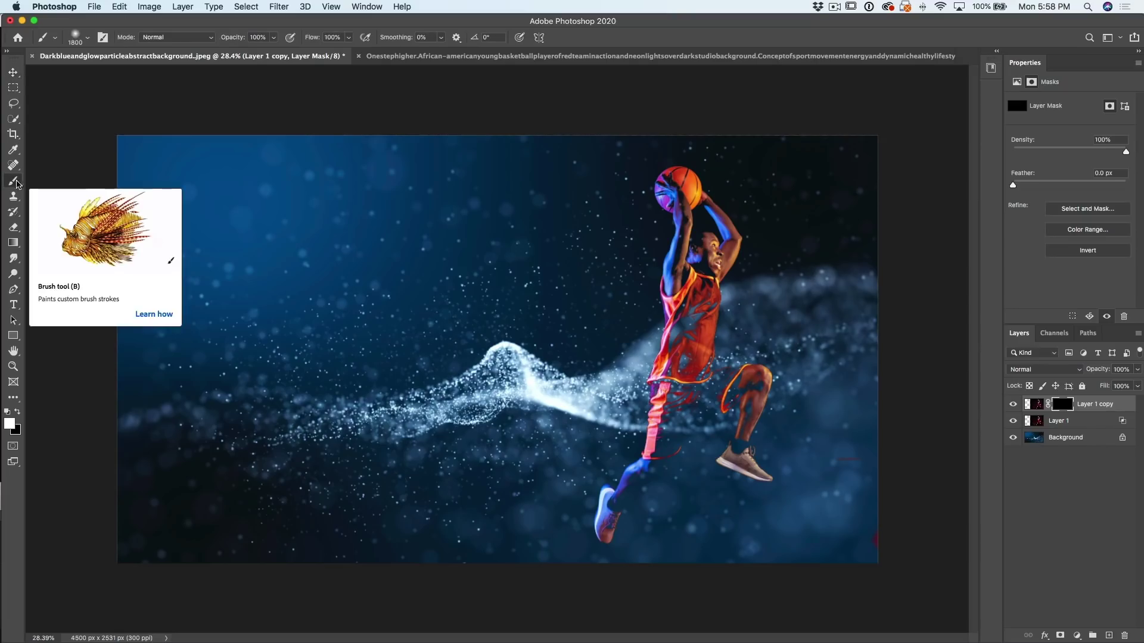
pyautogui.press('[')
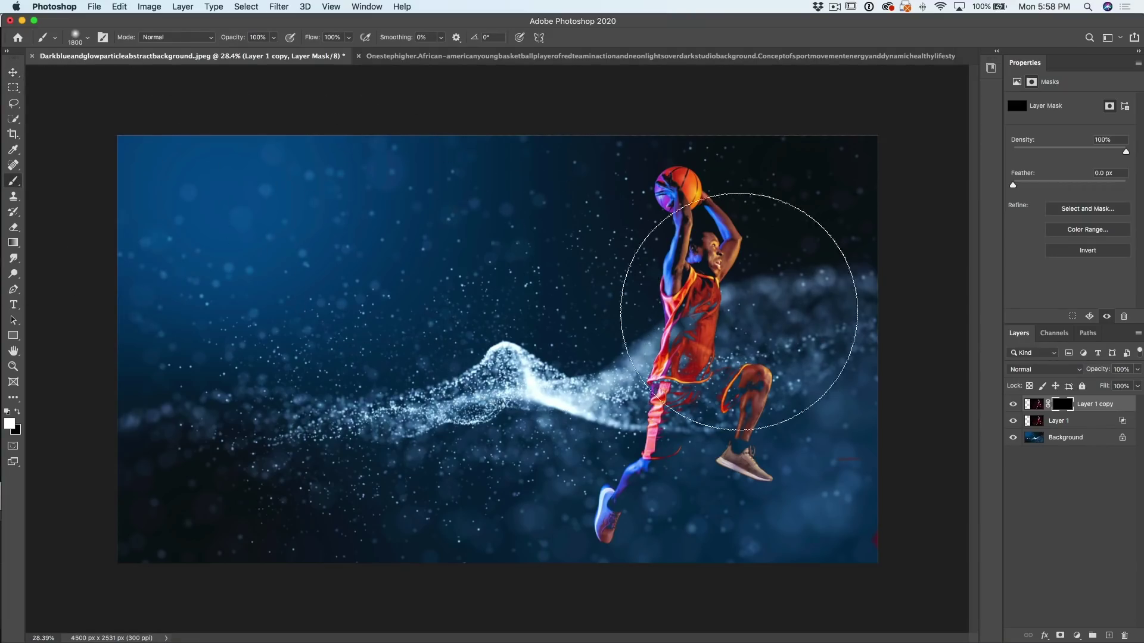
pyautogui.press('[')
pyautogui.press('[')
pyautogui.press('[')
pyautogui.press('[')
pyautogui.press('[')
pyautogui.press('[')
pyautogui.press('[')
pyautogui.press('[')
pyautogui.press('[')
pyautogui.press('[')
pyautogui.press('[')
pyautogui.press('[')
pyautogui.press('[')
pyautogui.press('[')
pyautogui.press('[')
pyautogui.press('[')
pyautogui.press('[')
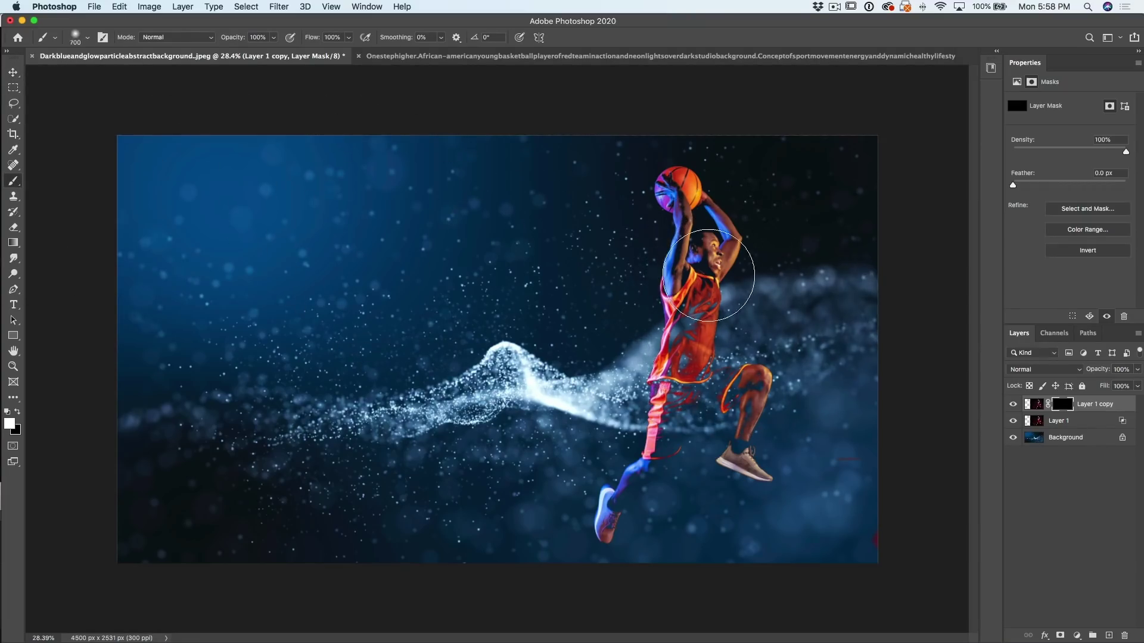
pyautogui.press('[')
pyautogui.moveTo(699, 312)
pyautogui.mouseDown()
pyautogui.moveTo(678, 348)
pyautogui.moveTo(687, 308)
pyautogui.moveTo(682, 368)
pyautogui.moveTo(678, 359)
pyautogui.moveTo(665, 373)
pyautogui.moveTo(695, 368)
pyautogui.mouseUp()
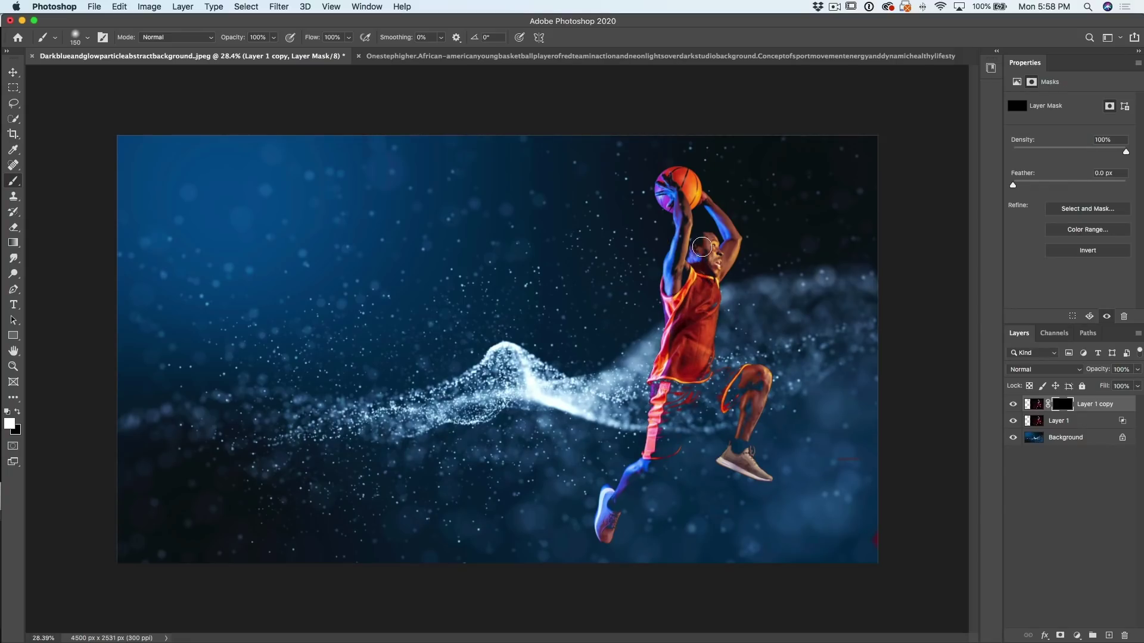
pyautogui.moveTo(701, 246); pyautogui.dragTo(702, 267)
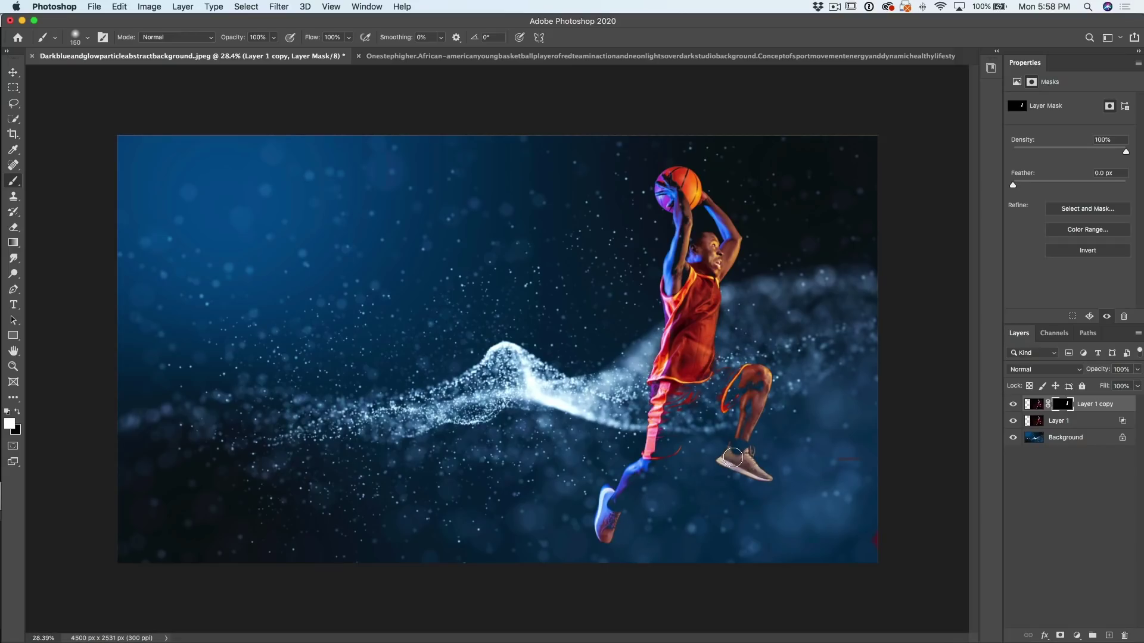
pyautogui.press('[')
pyautogui.press('[')
pyautogui.press('[')
pyautogui.moveTo(658, 418)
pyautogui.mouseDown()
pyautogui.moveTo(659, 446)
pyautogui.moveTo(678, 443)
pyautogui.moveTo(661, 452)
pyautogui.moveTo(675, 391)
pyautogui.moveTo(730, 373)
pyautogui.moveTo(717, 382)
pyautogui.moveTo(729, 385)
pyautogui.moveTo(698, 393)
pyautogui.moveTo(716, 407)
pyautogui.moveTo(686, 411)
pyautogui.moveTo(683, 437)
pyautogui.moveTo(699, 400)
pyautogui.moveTo(715, 408)
pyautogui.moveTo(728, 378)
pyautogui.mouseUp()
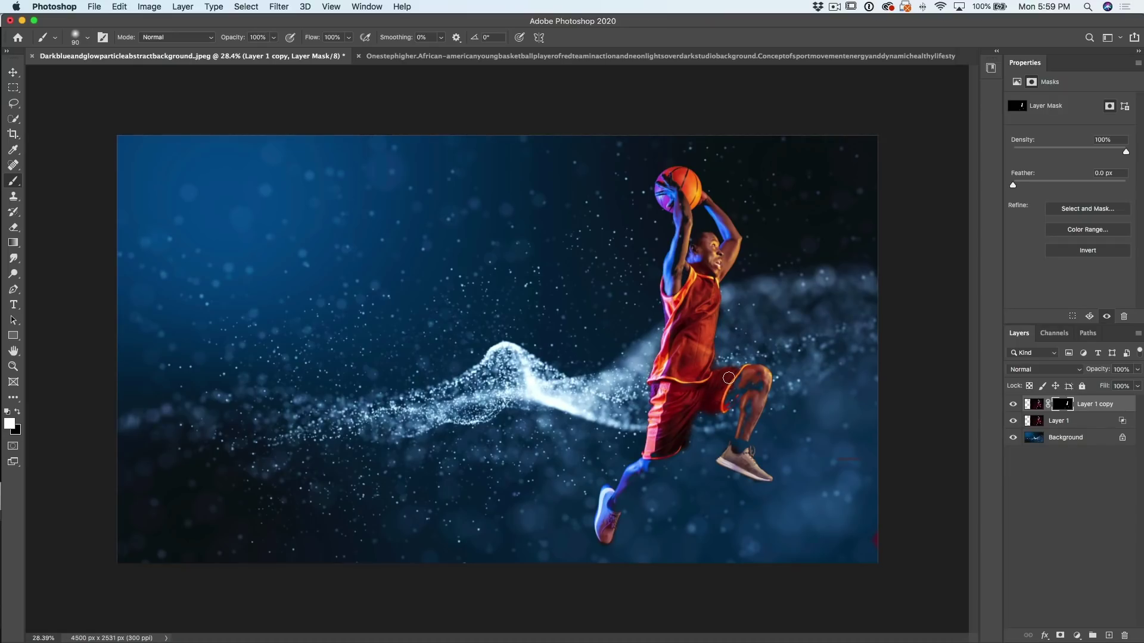
# - Hide Layer 1 copy and switch Layer 1's blend mode to Screen
pyautogui.click(1012, 405)
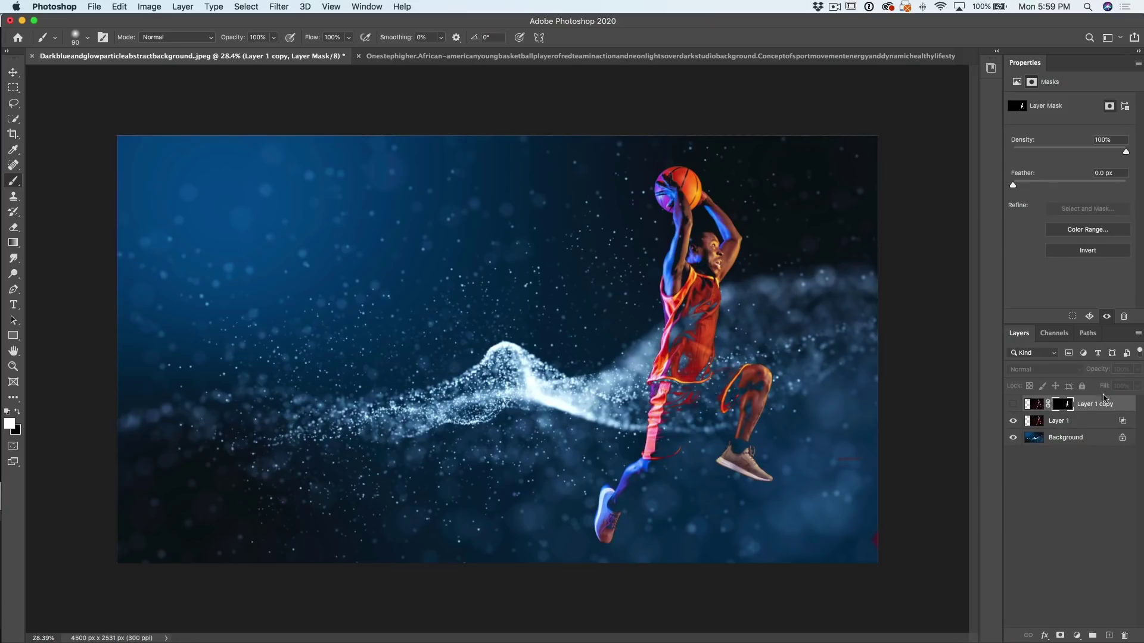
pyautogui.click(1084, 424)
pyautogui.click(1055, 370)
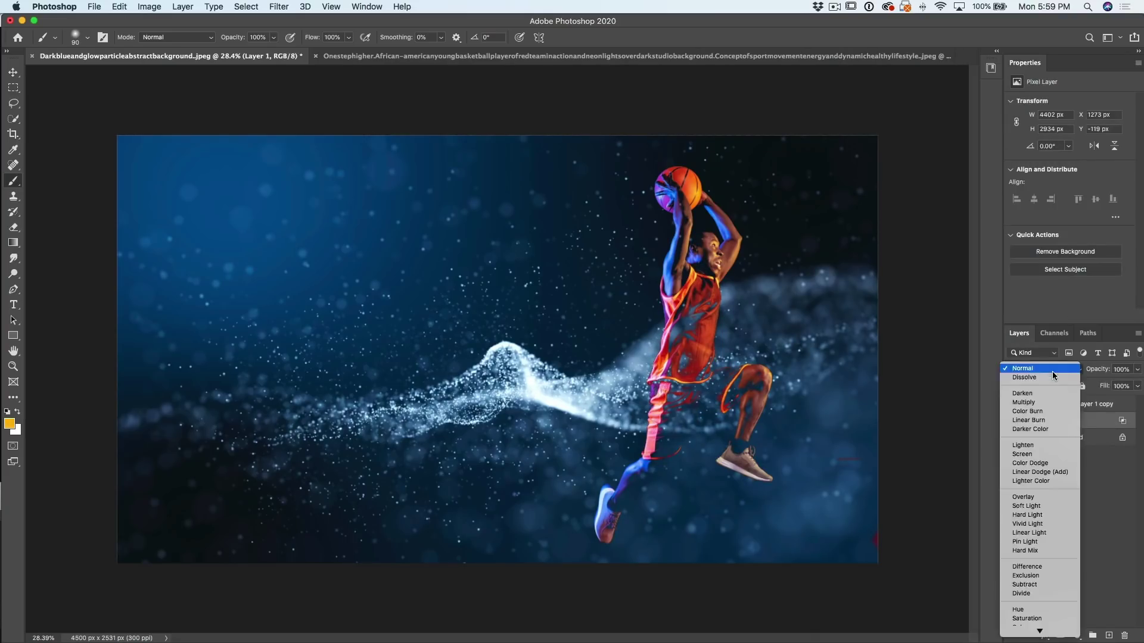
pyautogui.click(1056, 455)
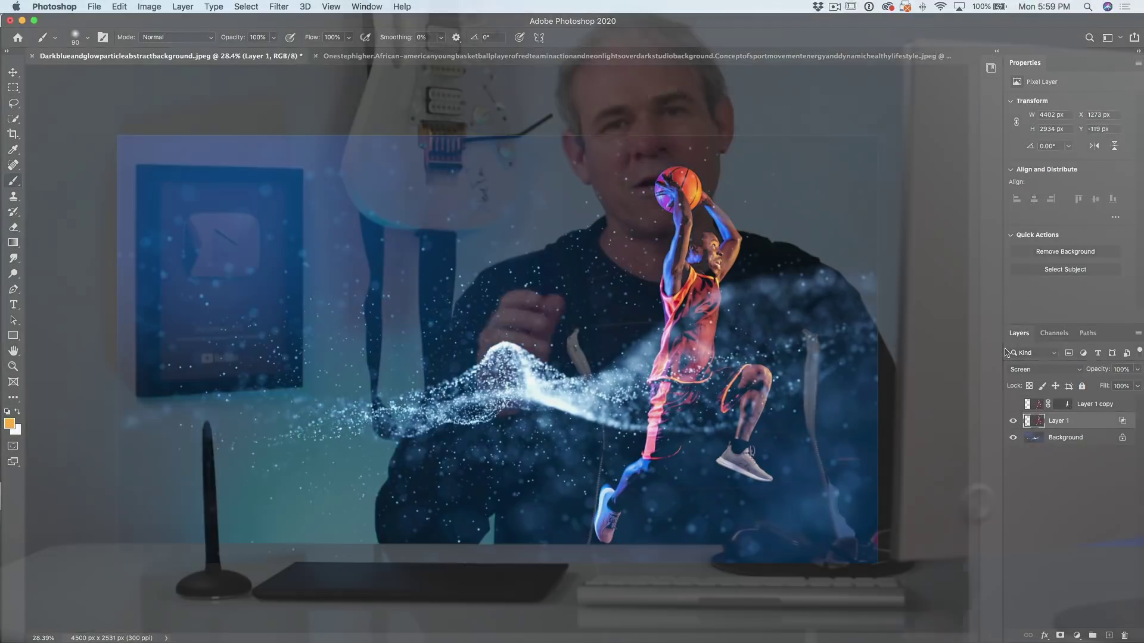